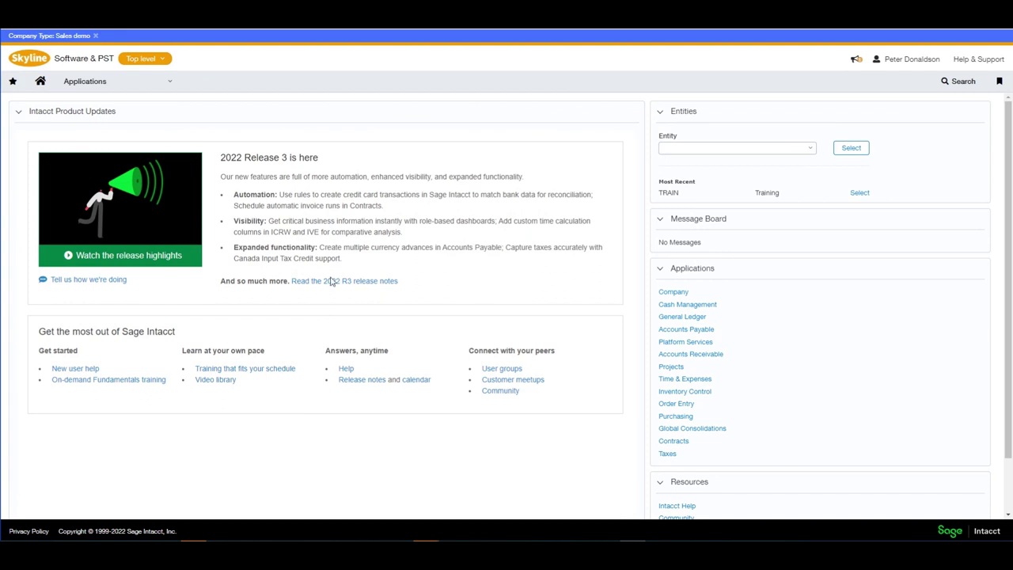
Open the list of custom reports in the Reports Center.
click(168, 82)
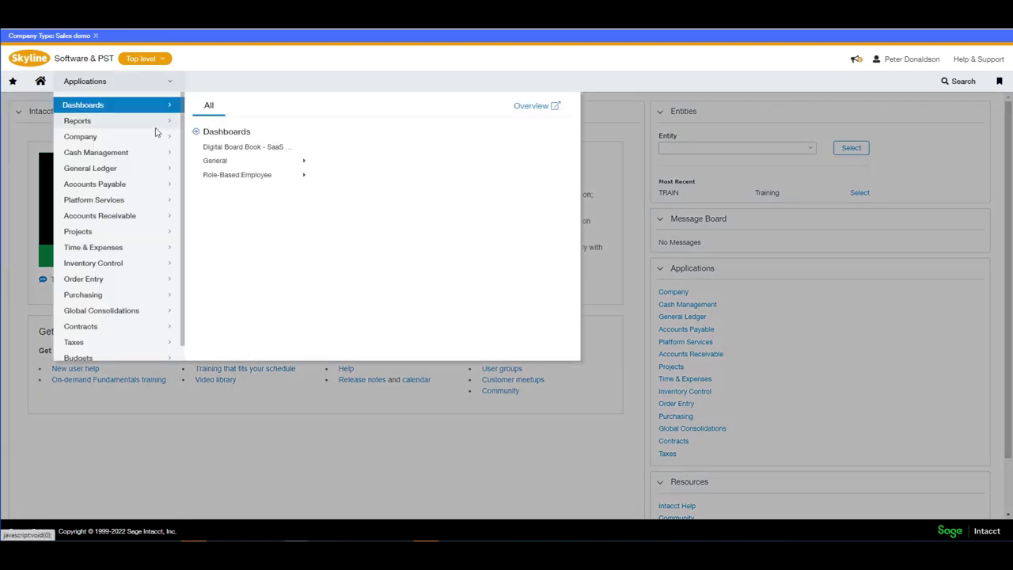
mouse_move(159, 121)
click(221, 136)
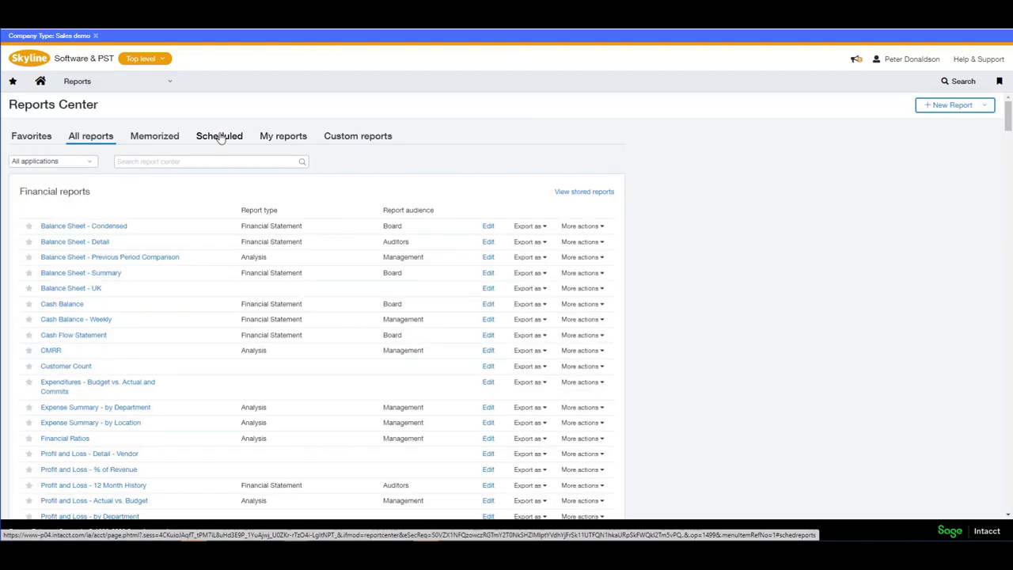
click(355, 138)
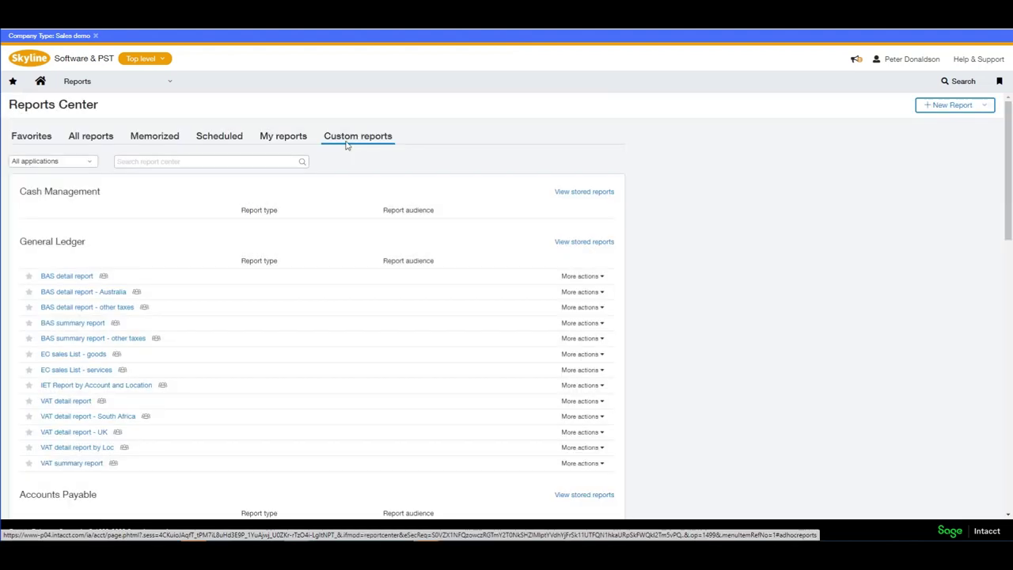
click(92, 163)
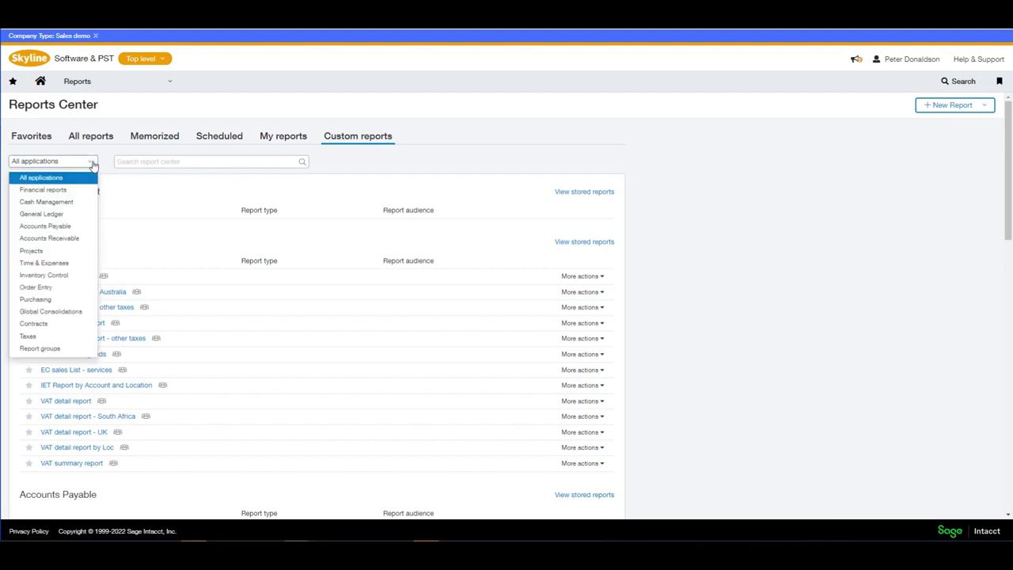
click(92, 163)
click(151, 163)
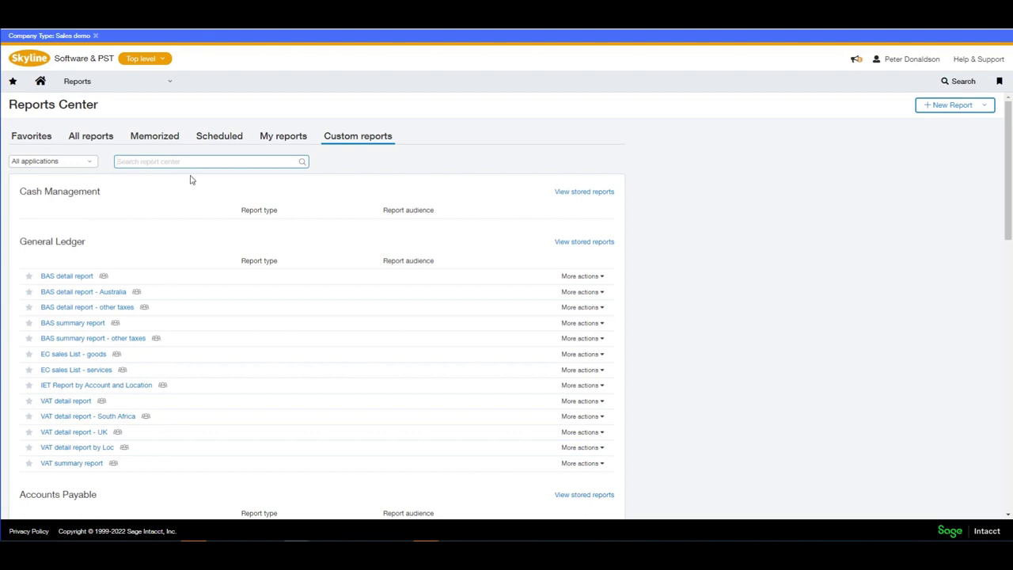
Create a new report with the Custom Report Wizard, using Customer as the primary data source.
click(963, 109)
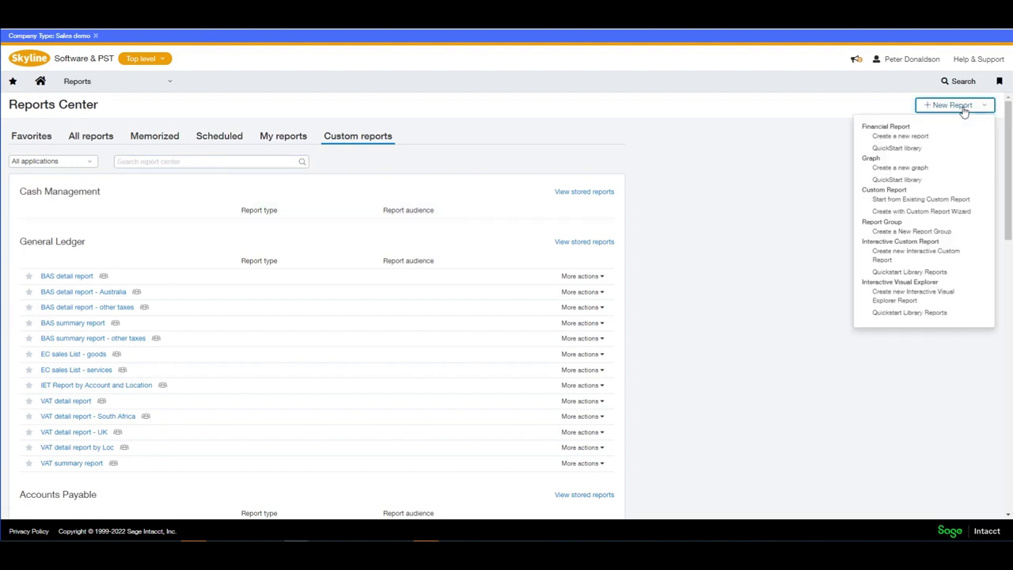
click(949, 213)
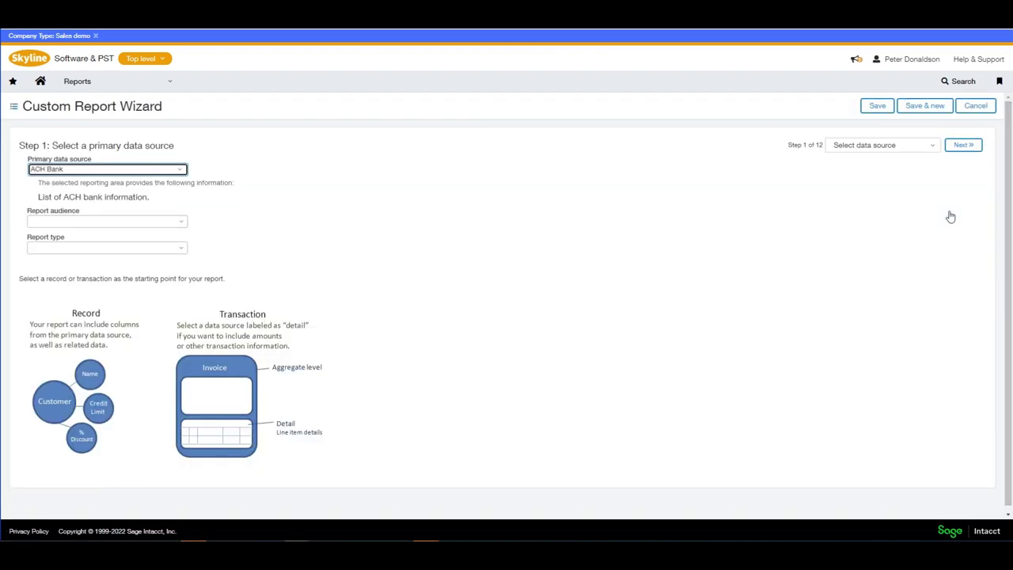
click(180, 171)
click(101, 296)
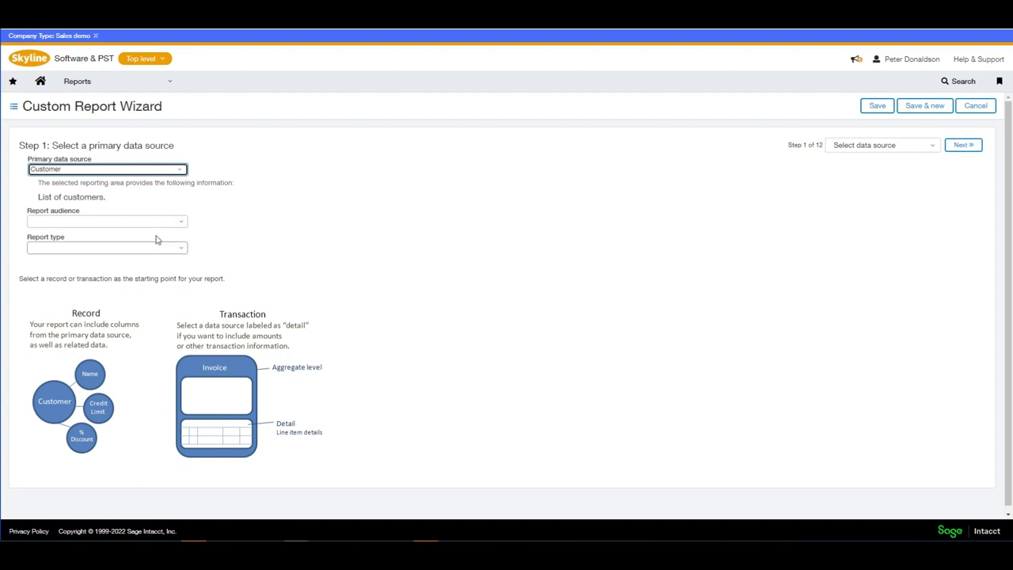
Set the report audience to Management and the report type to Analysis, and continue to the column selection.
click(181, 222)
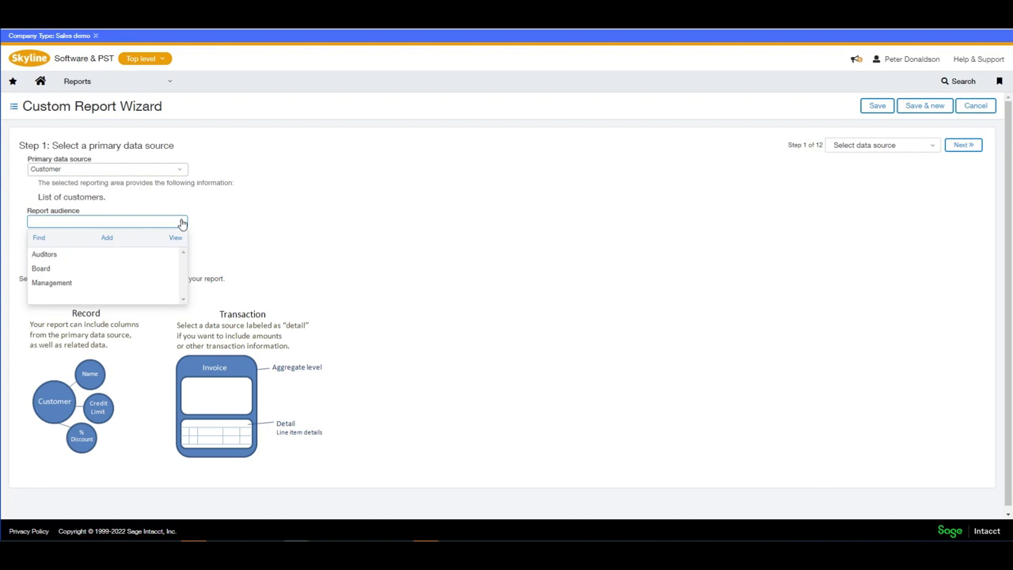
click(124, 283)
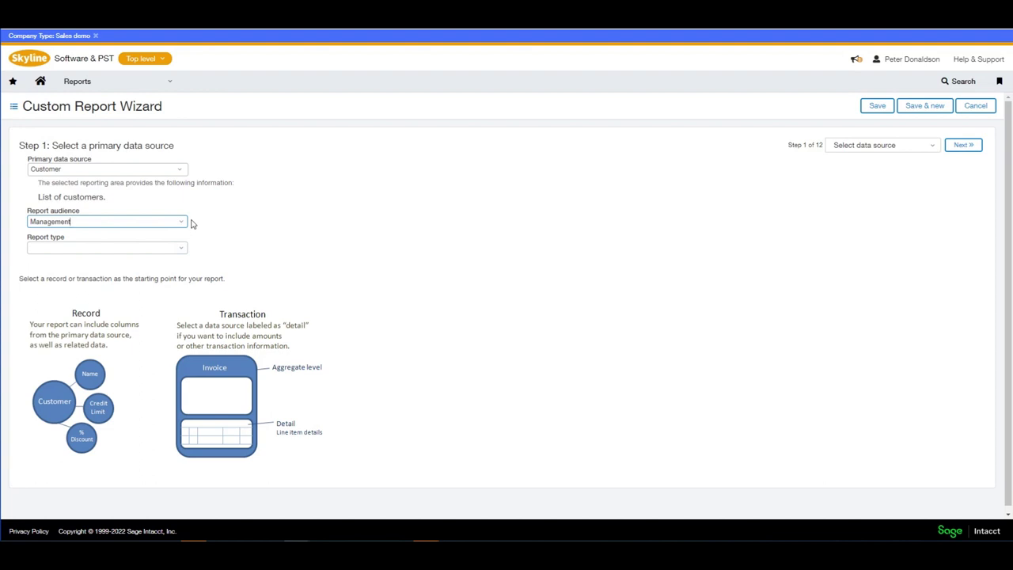
click(180, 248)
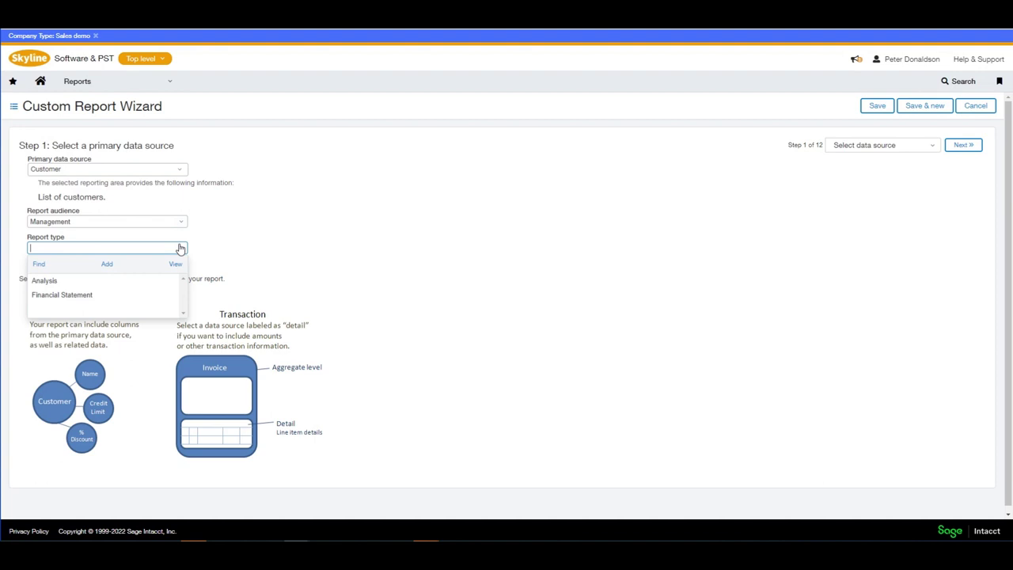
click(124, 282)
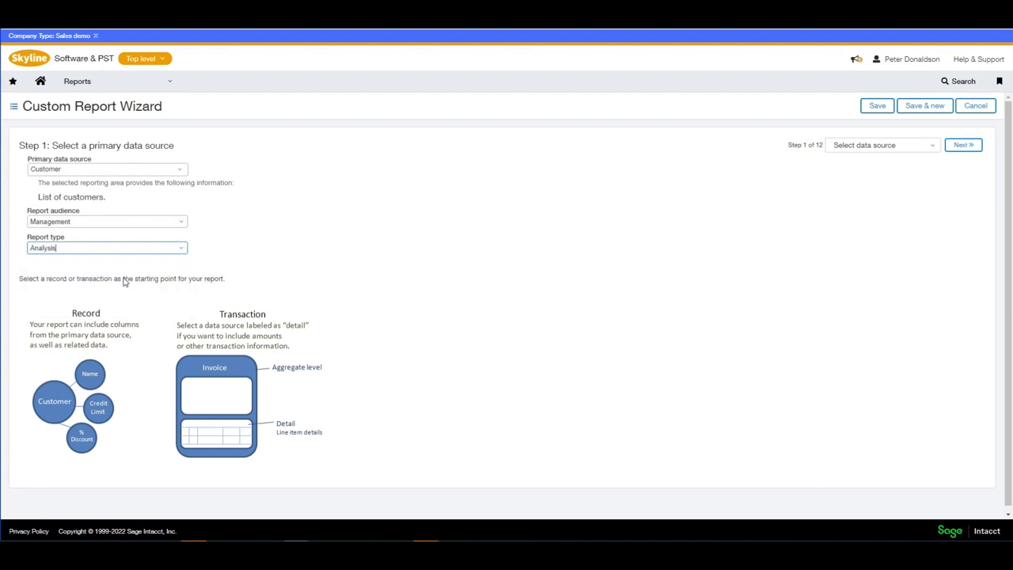
click(965, 145)
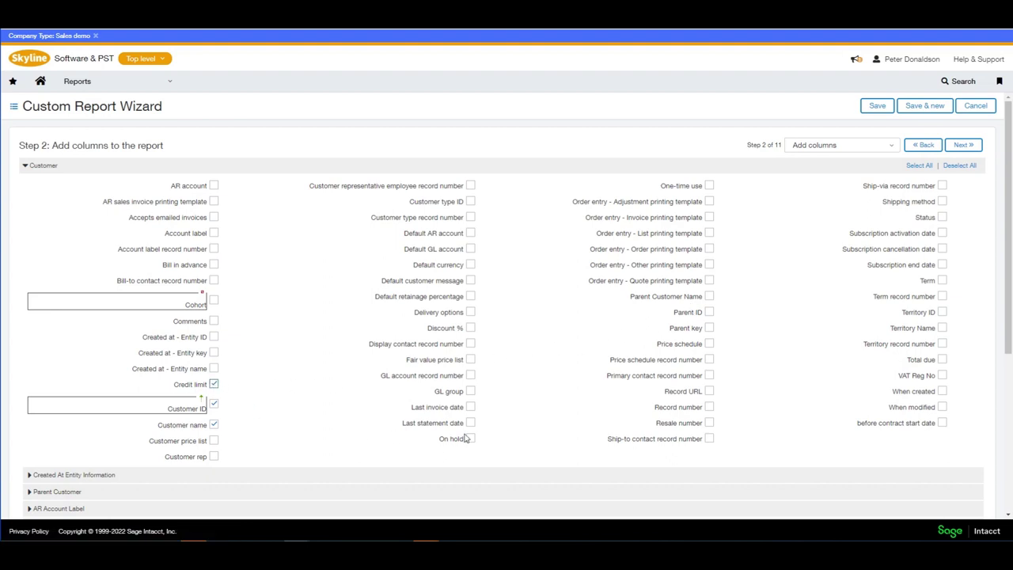
Include the Credit limit, Customer ID, Customer name and Total due columns, plus Customer type ID from the Customer Type group.
click(943, 360)
scroll(319, 351, down, 4)
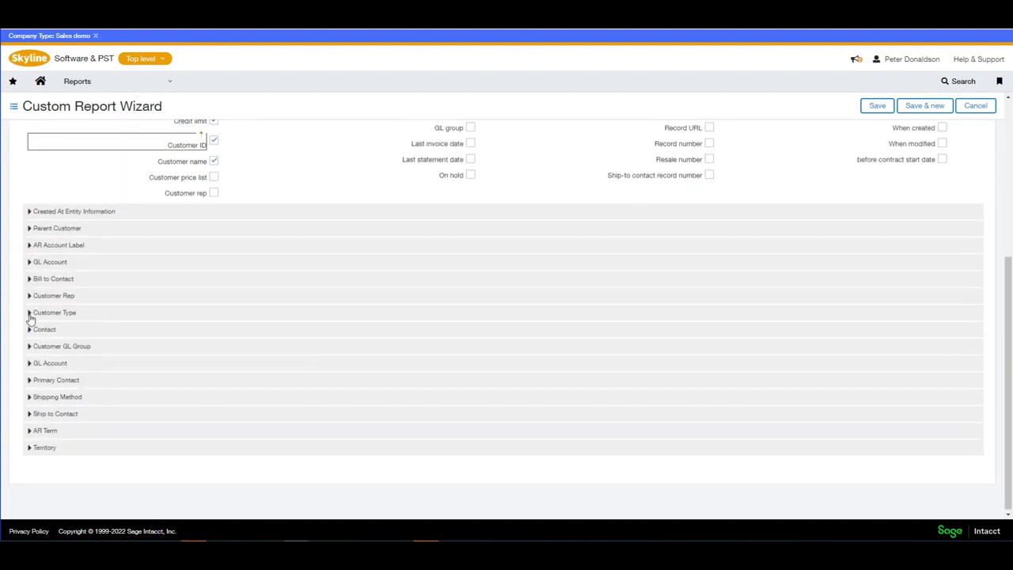
click(29, 313)
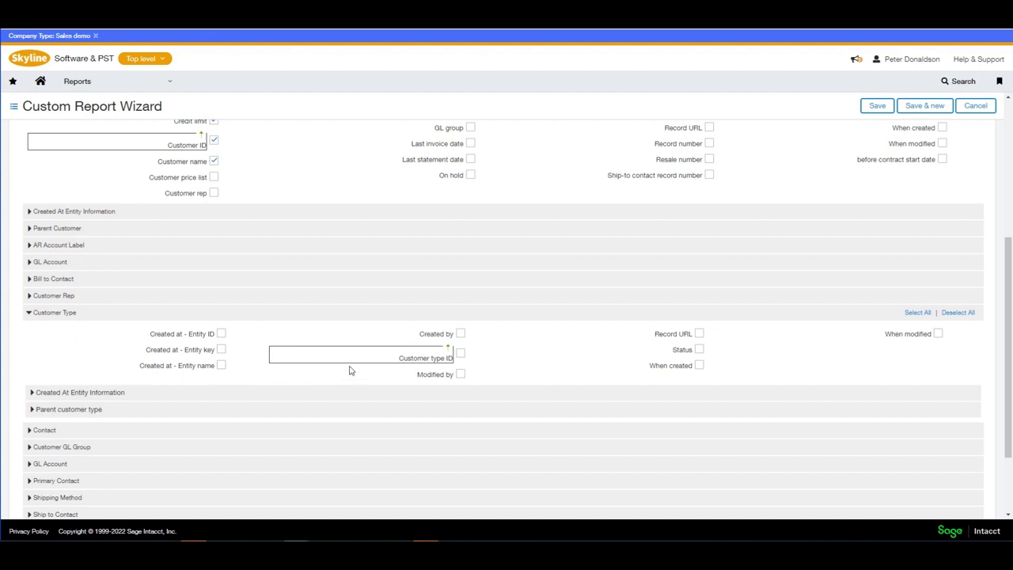
scroll(465, 357, up, 5)
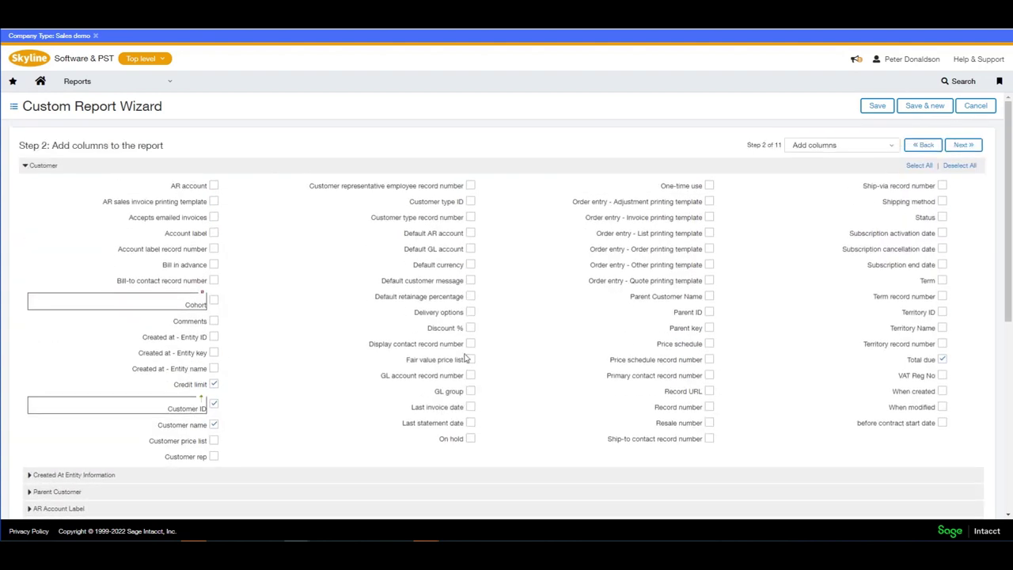
click(961, 146)
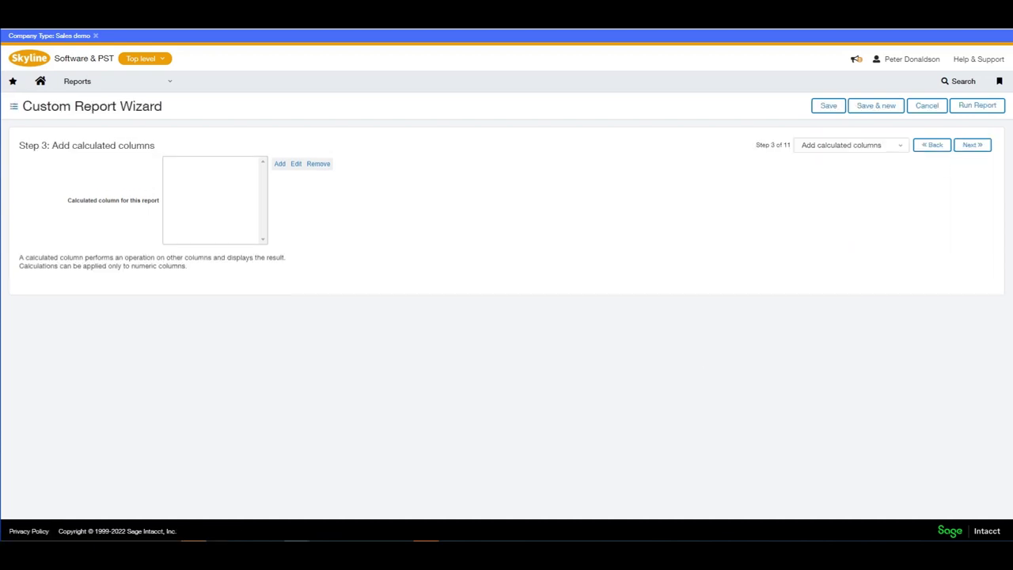
Add a calculated column whose formula divides the customer's Total due by Credit limit.
click(279, 165)
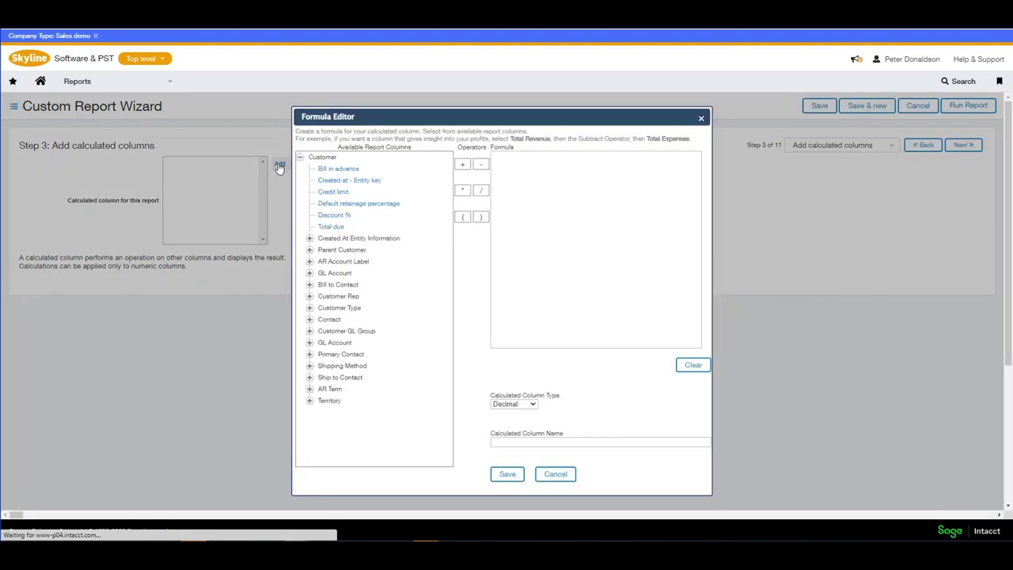
click(339, 230)
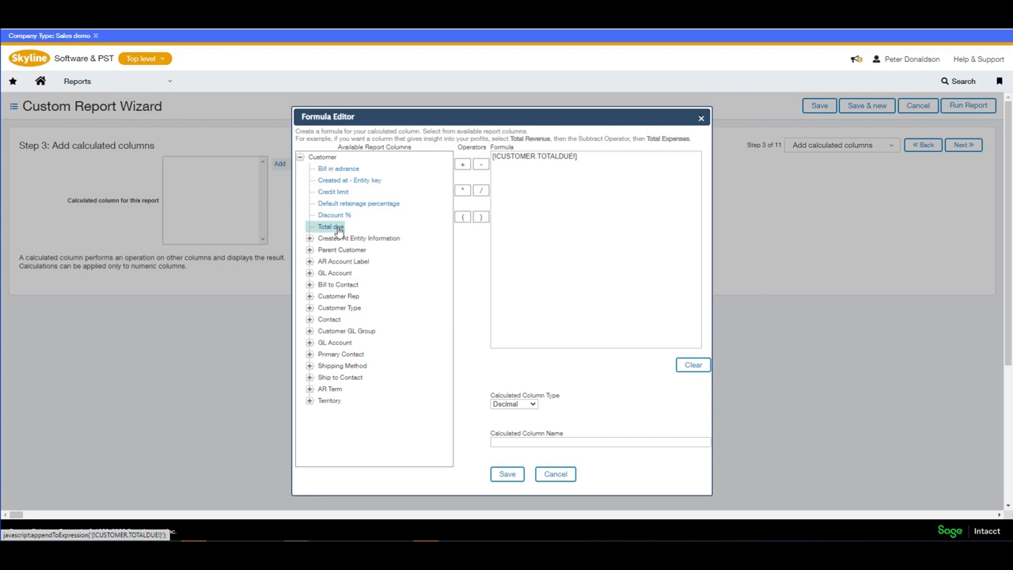
click(481, 192)
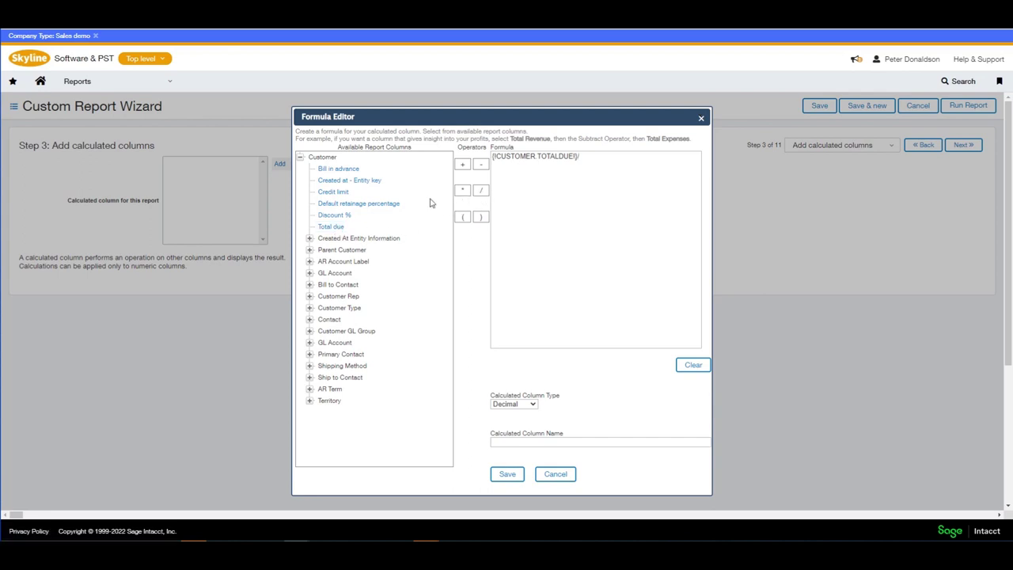
click(336, 194)
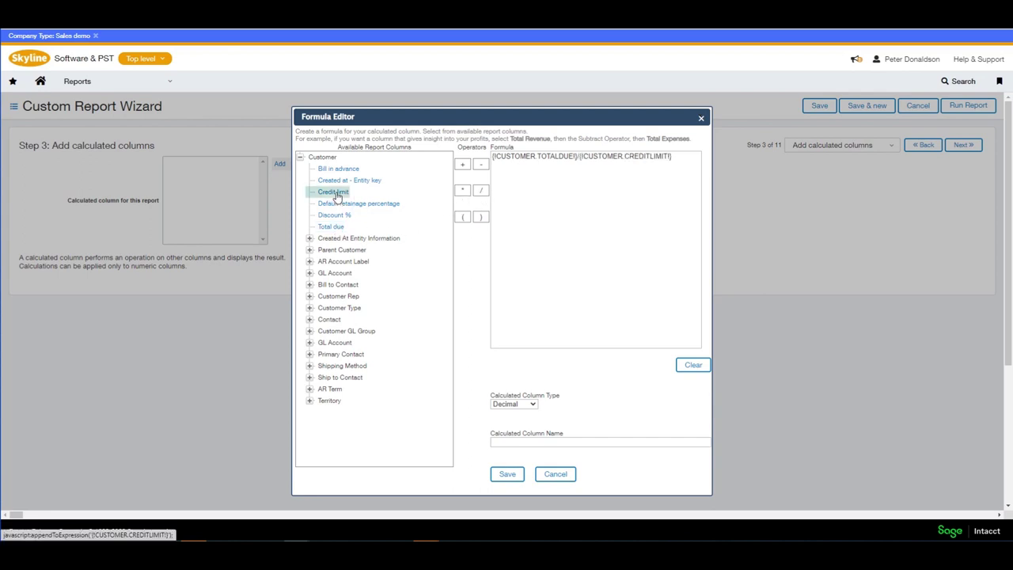
Set the calculated column's type to Percentage, name it "Percentage of credit used", and save it.
click(534, 405)
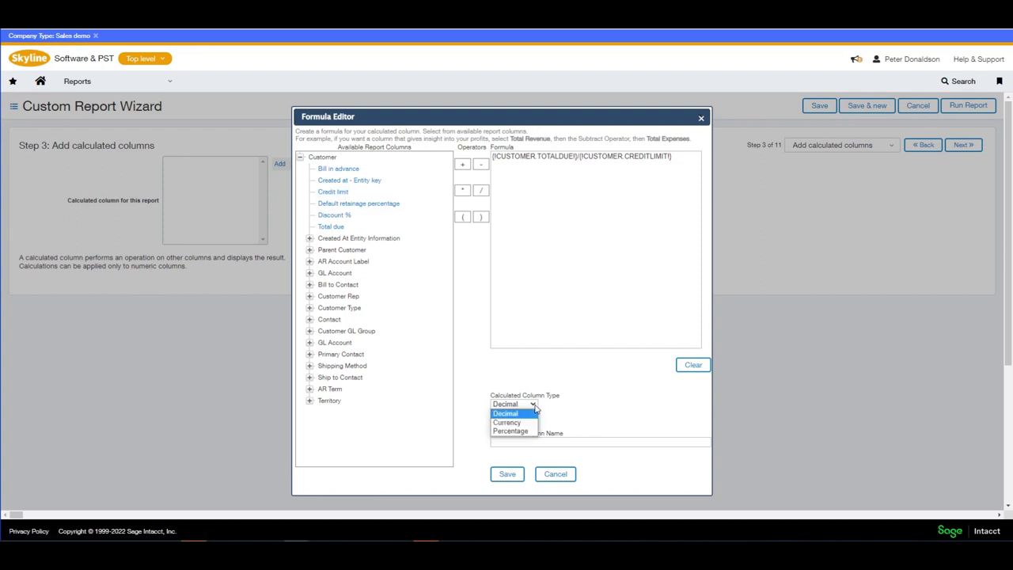
click(510, 431)
click(522, 441)
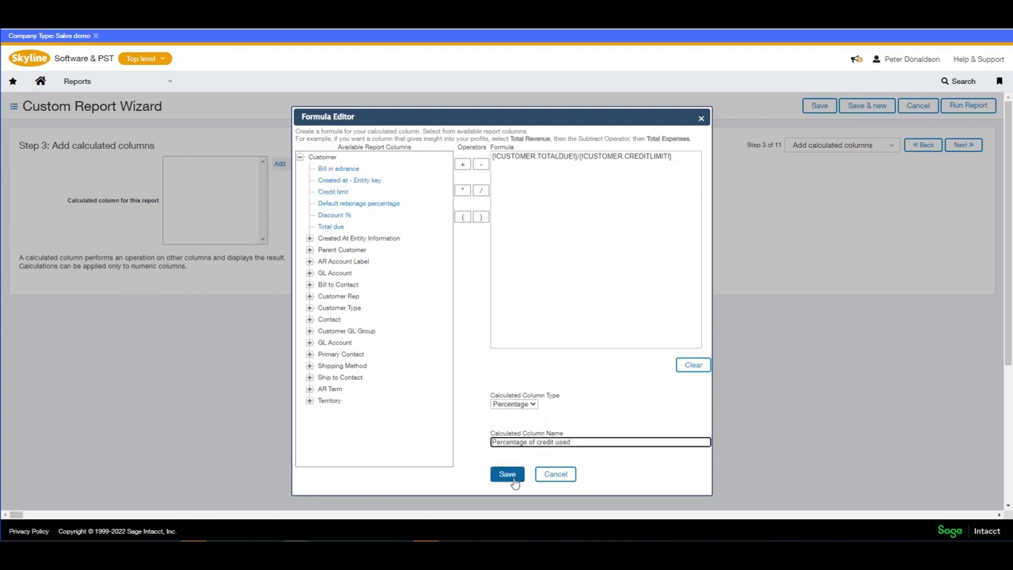
click(511, 475)
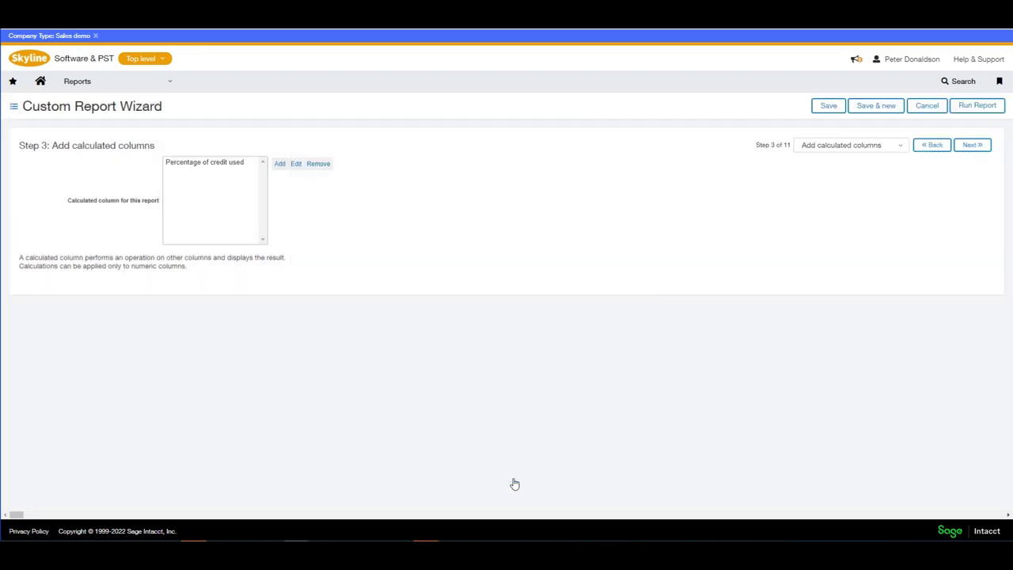
click(971, 147)
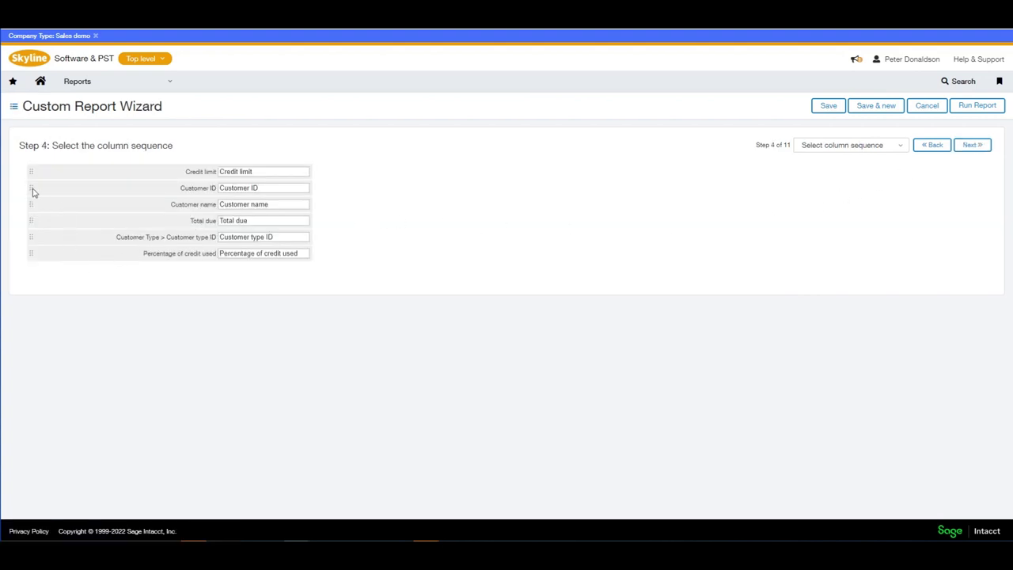
Reorder the report columns so Customer type ID comes first, followed by Customer ID, Customer name, and Credit limit.
drag(31, 171, 30, 170)
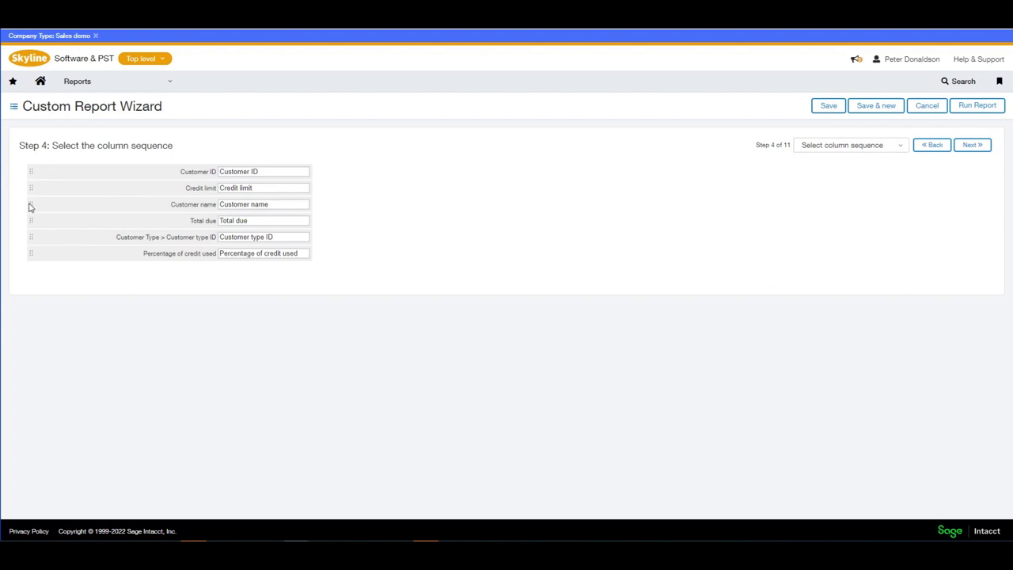
drag(30, 205, 26, 189)
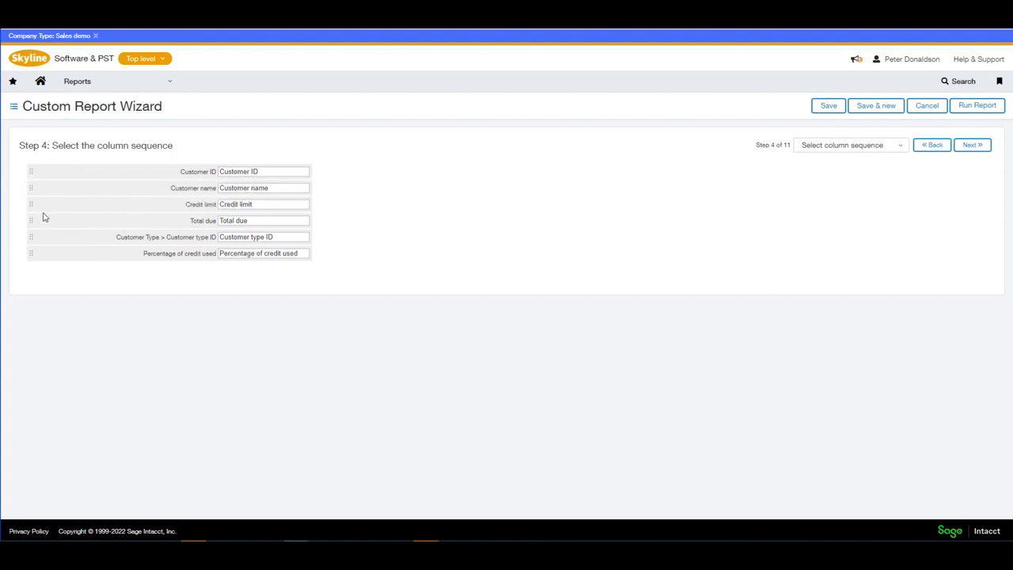
drag(33, 240, 34, 169)
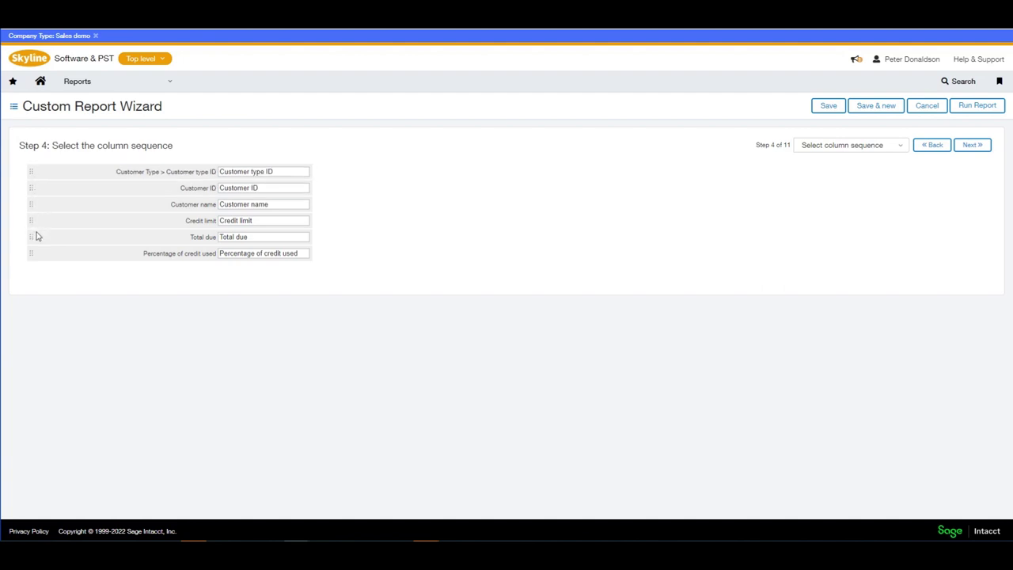
click(972, 147)
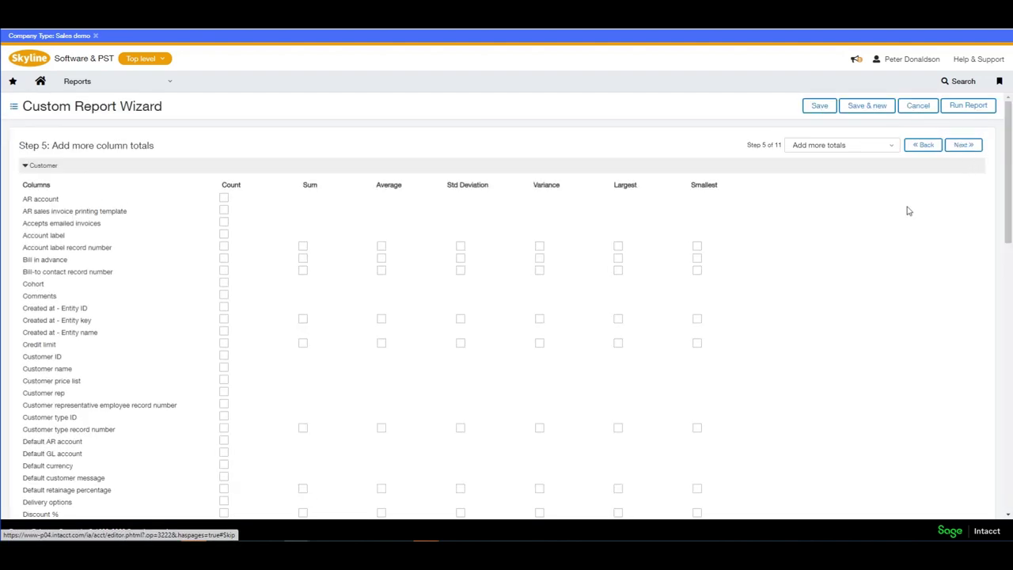
Add an Average total for the Percentage of credit used calculated column and continue to the sorting options.
scroll(339, 266, down, 15)
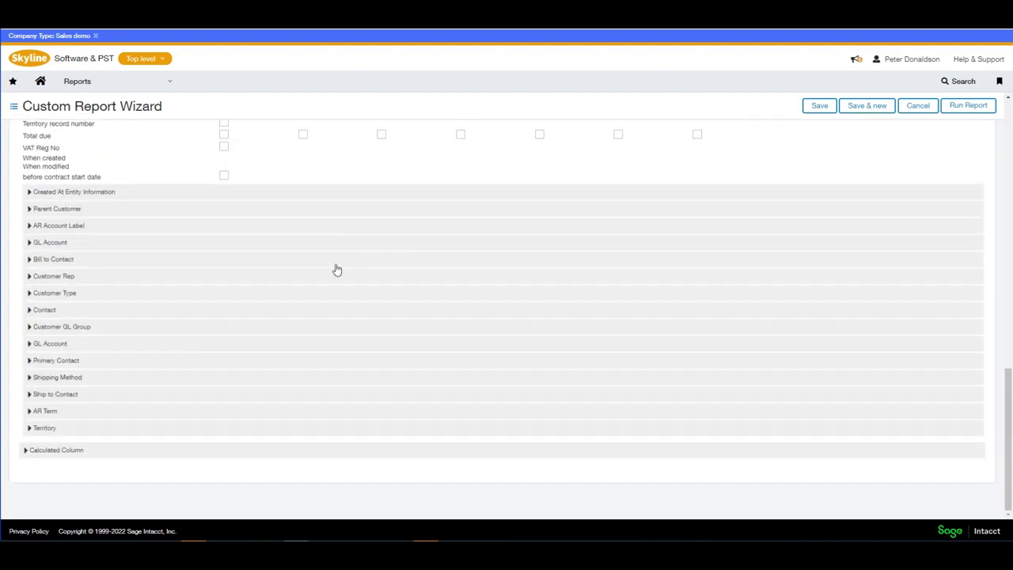
click(26, 452)
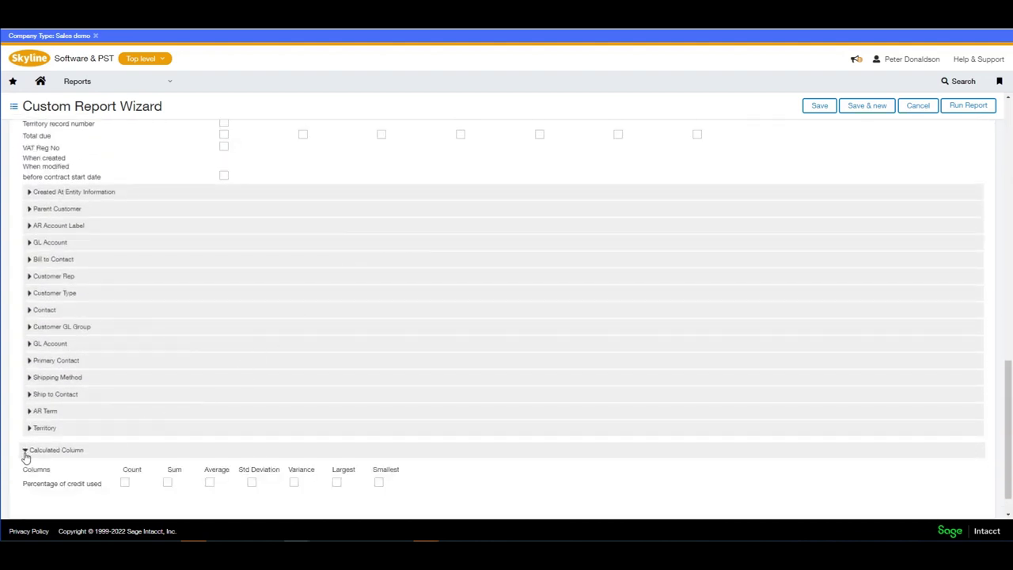
click(208, 483)
scroll(953, 186, up, 2)
scroll(954, 186, up, 10)
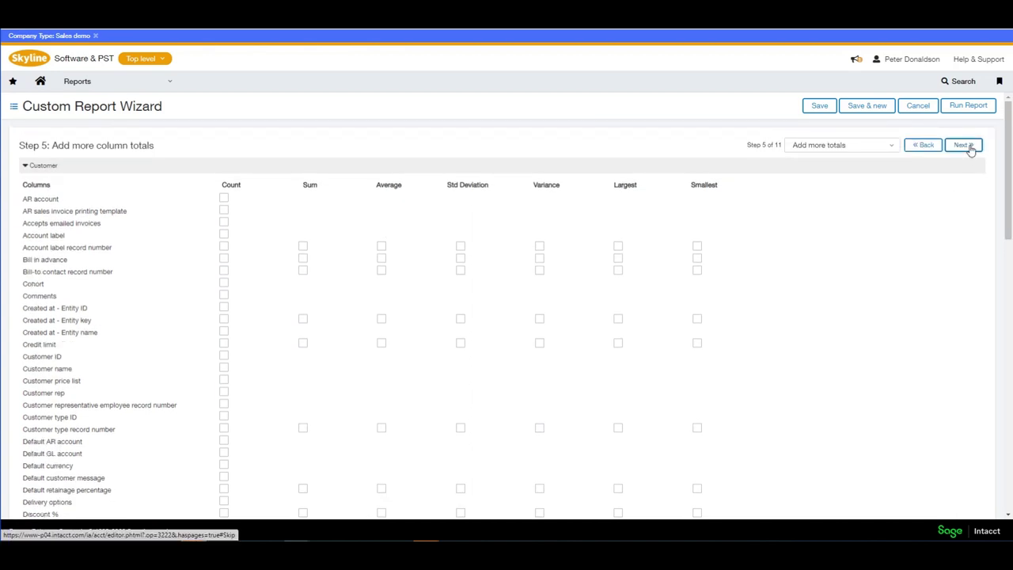
click(962, 145)
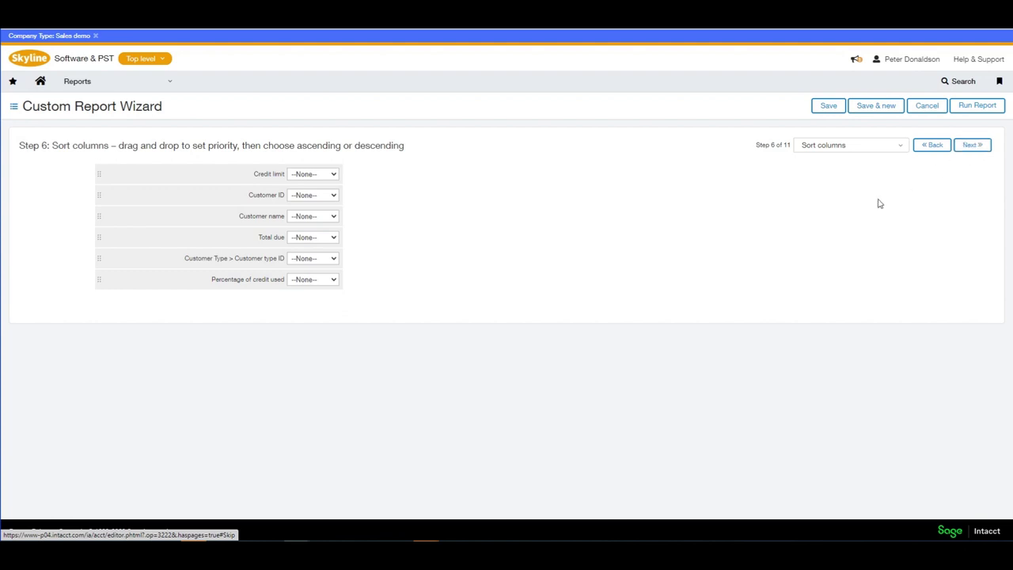
Sort the report by Total due in descending order, move it to the highest sort priority, and continue to the filters.
click(335, 239)
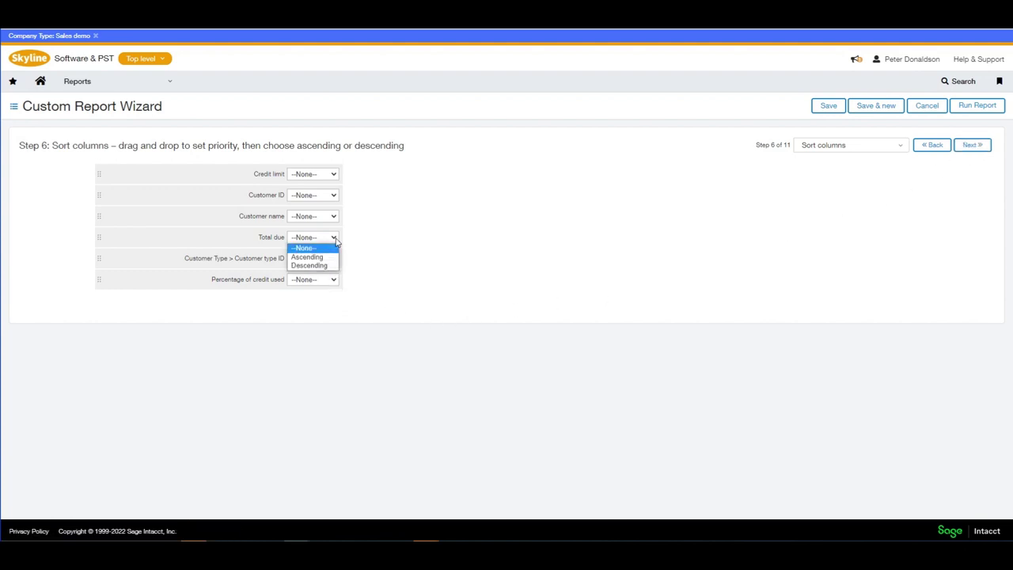
click(324, 269)
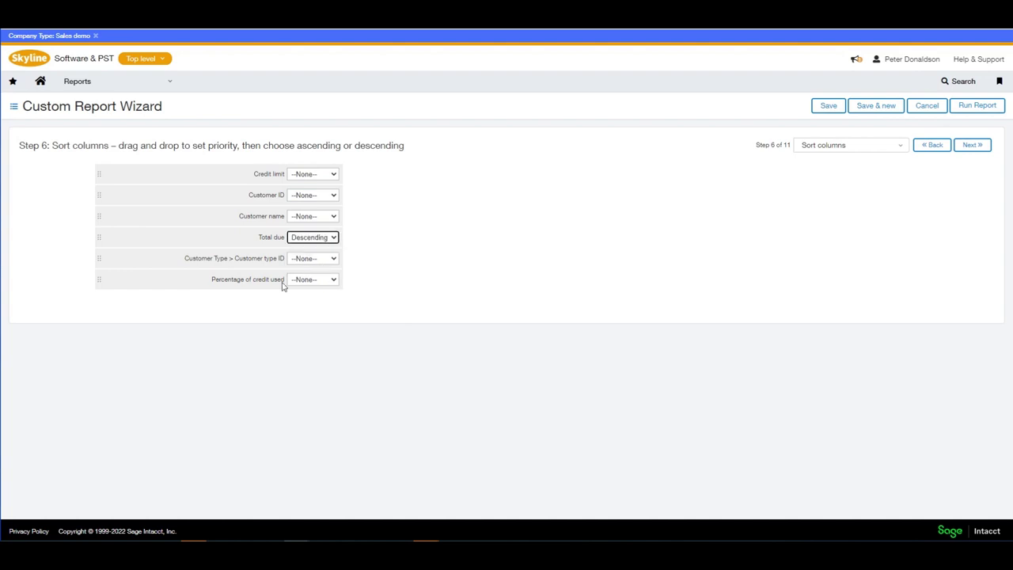
drag(99, 238, 101, 178)
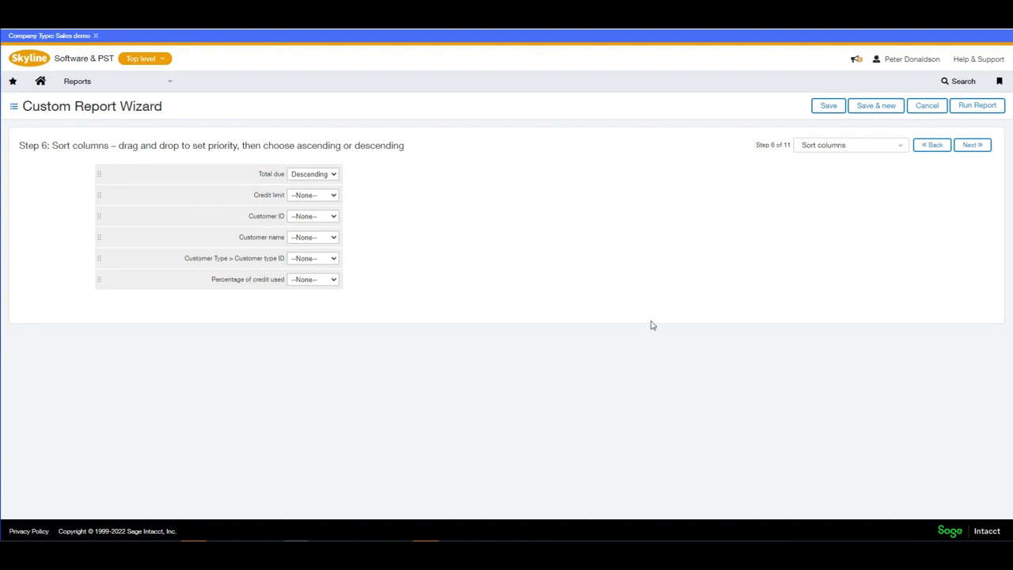
click(971, 147)
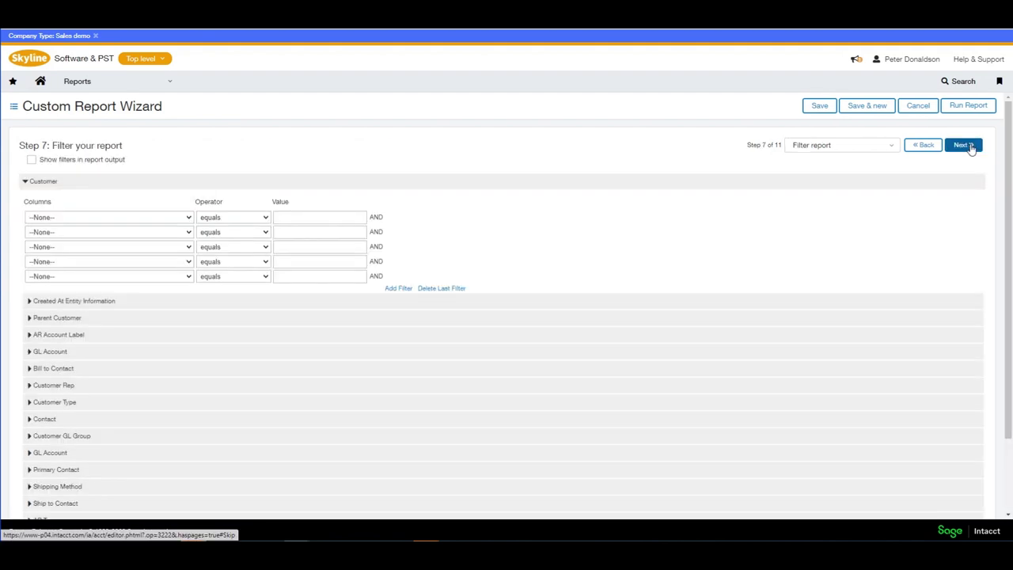
Filter the customers to those whose Territory ID equals UKI and continue to the grouping options.
click(189, 219)
drag(190, 239, 187, 372)
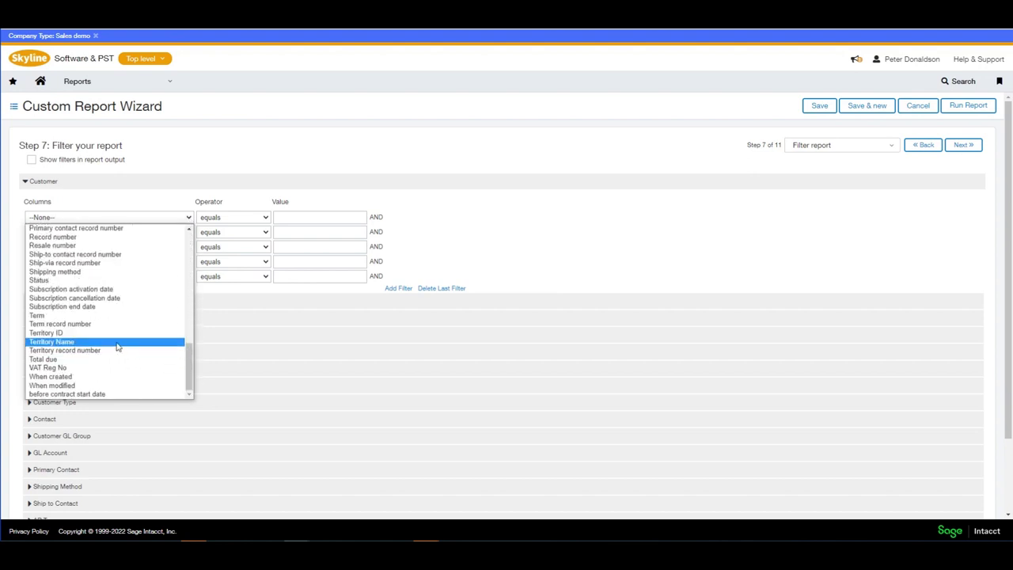
click(115, 333)
click(300, 221)
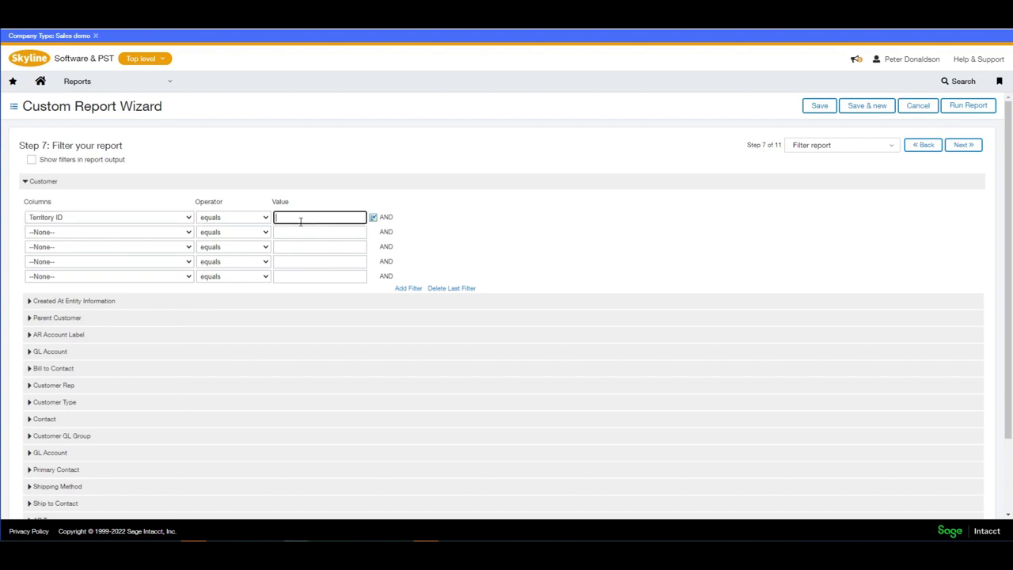
text(UKI)
click(961, 149)
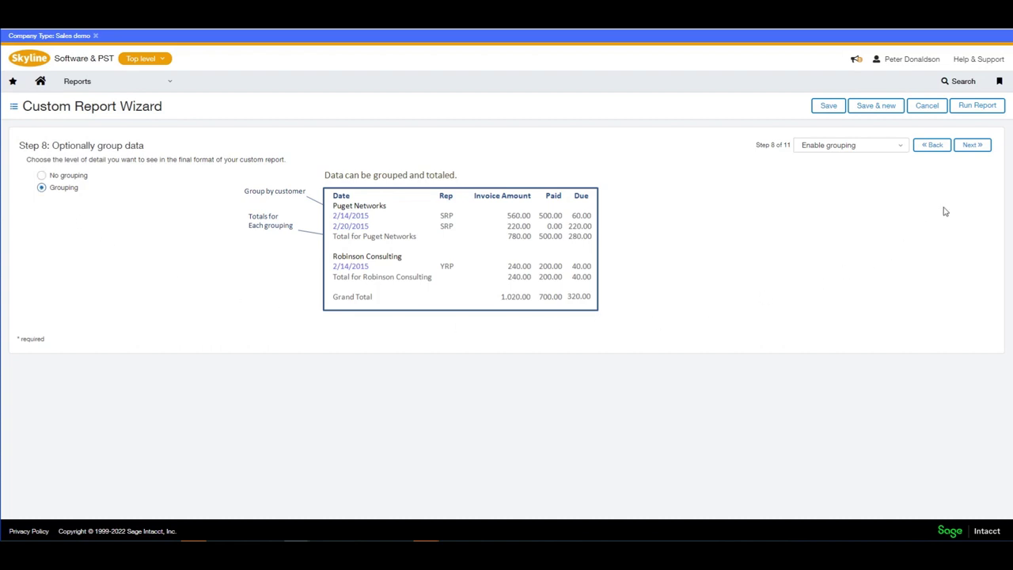
Group the report data by the Customer Type's Customer type ID, leaving the group sort at None.
click(974, 152)
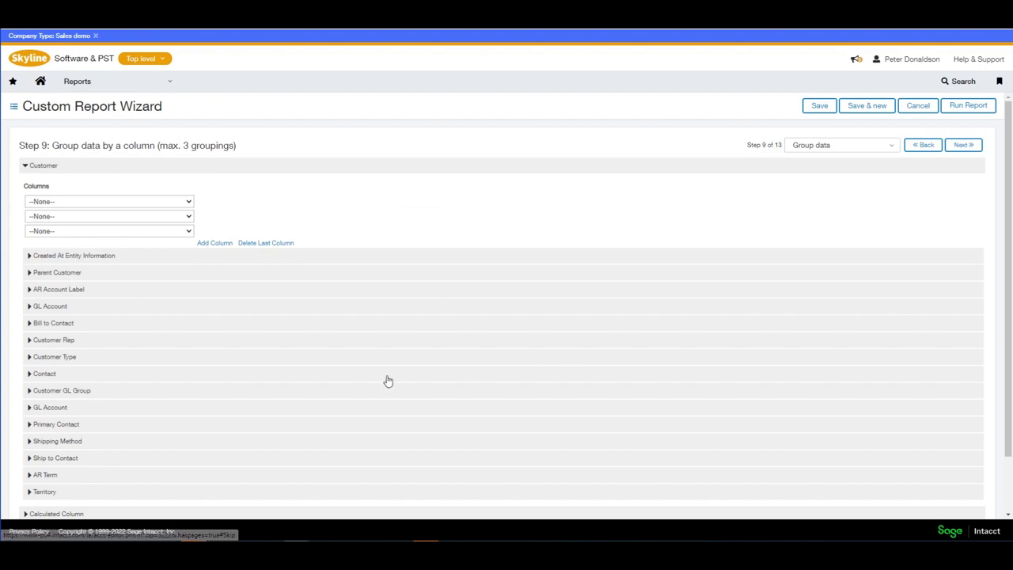
click(29, 358)
click(111, 395)
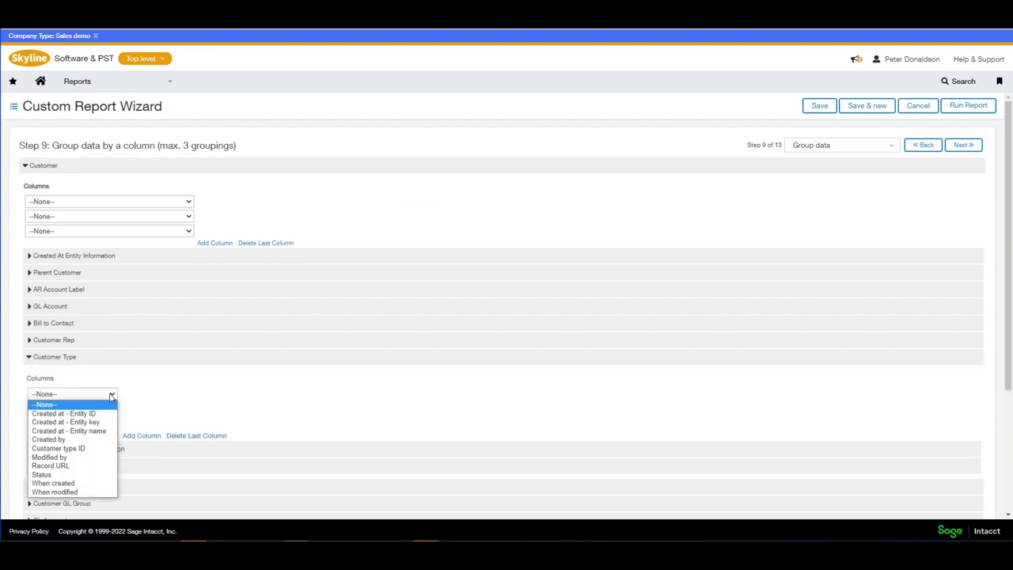
click(79, 448)
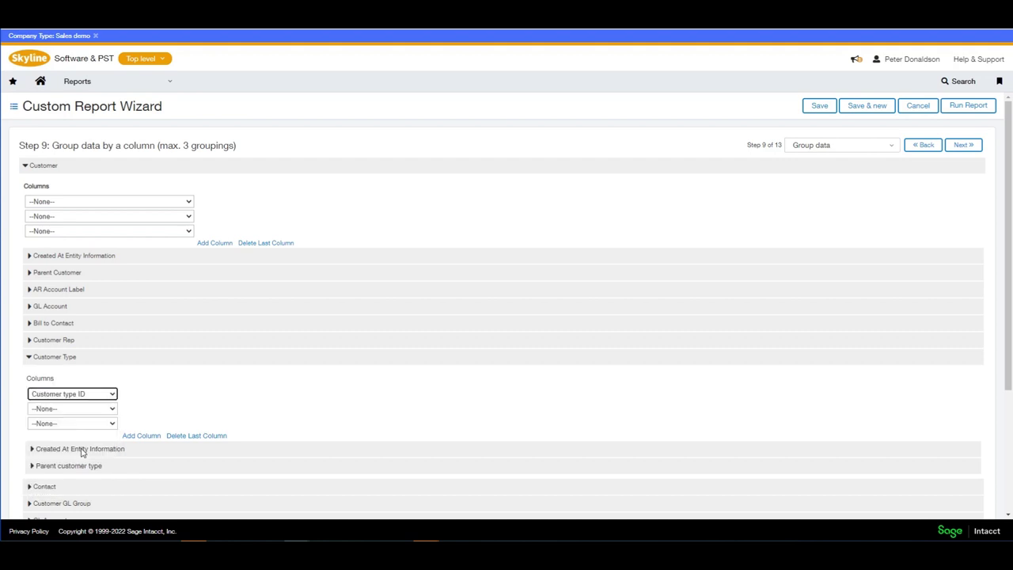
click(961, 146)
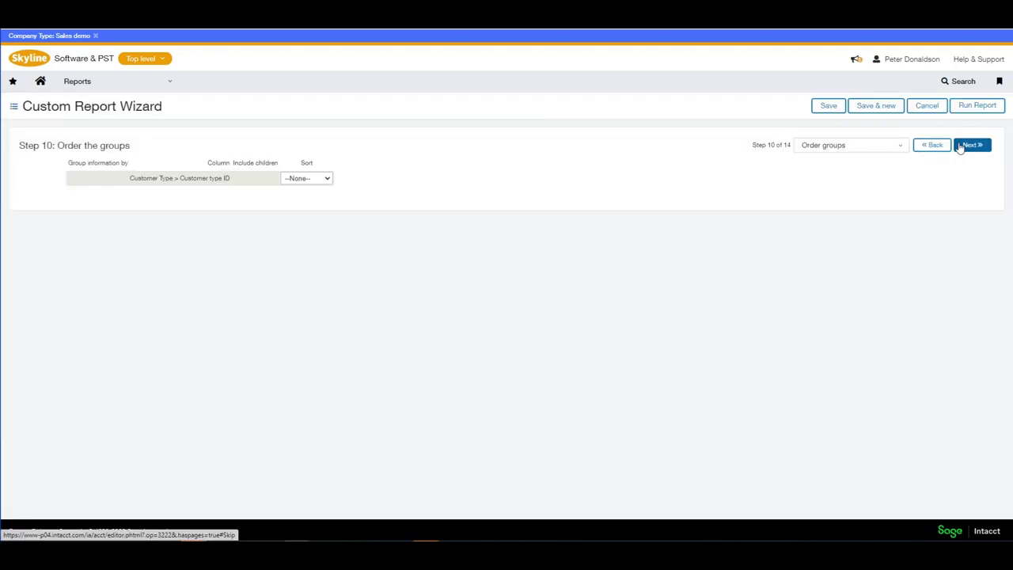
click(970, 146)
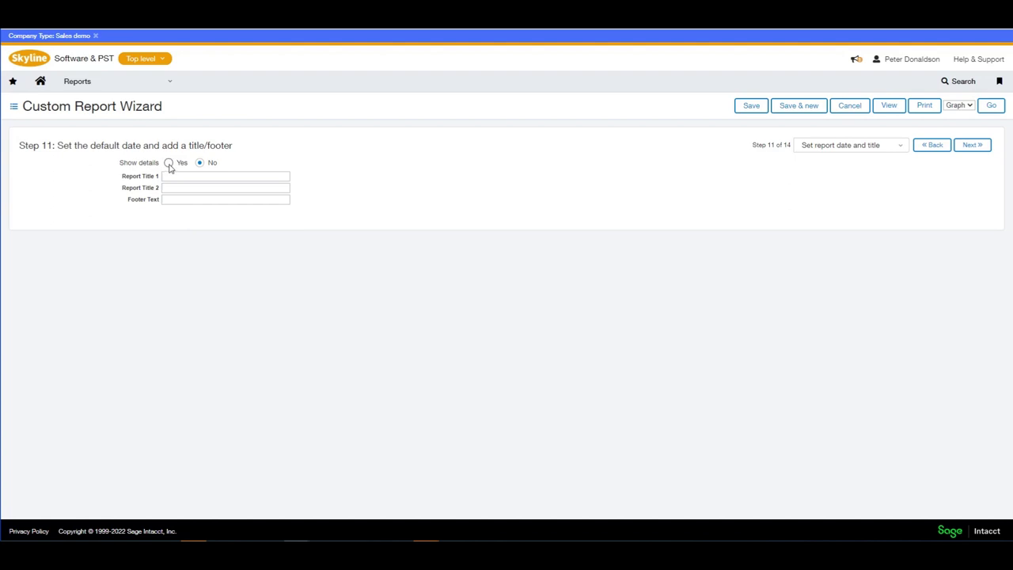
Show details, set Report Title 1 to "Percentage of credit used", and continue to the chart output.
click(171, 177)
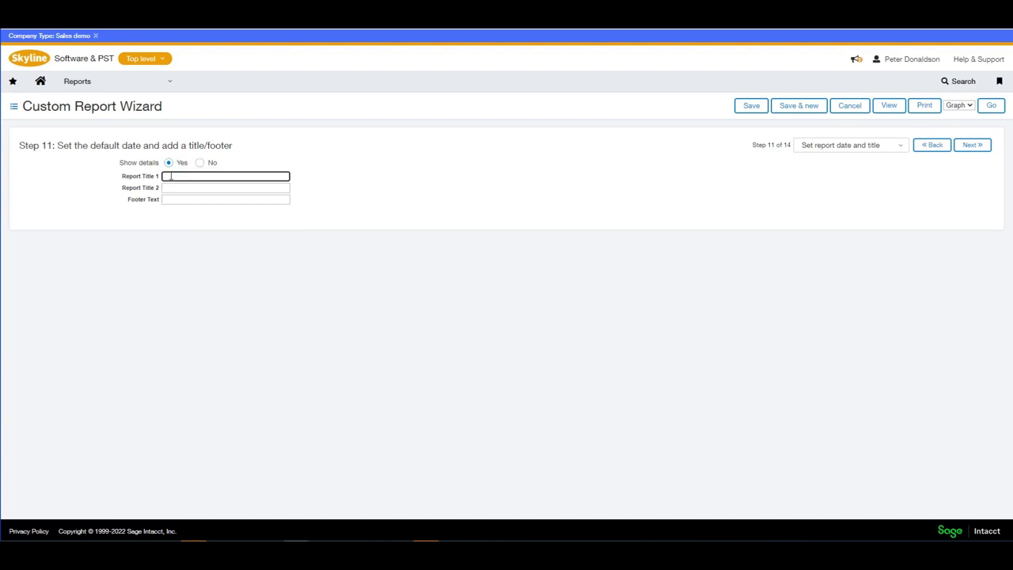
text(Percentage of credit used)
click(974, 145)
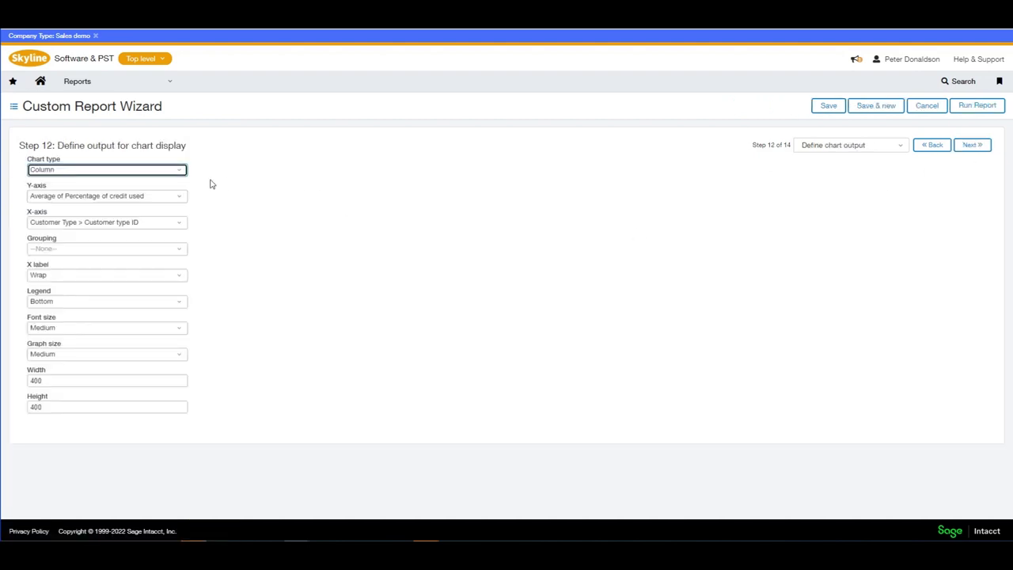
Set the chart grouping to Customer Type > Customer type ID and include the customer Status as an additional prompt.
click(181, 252)
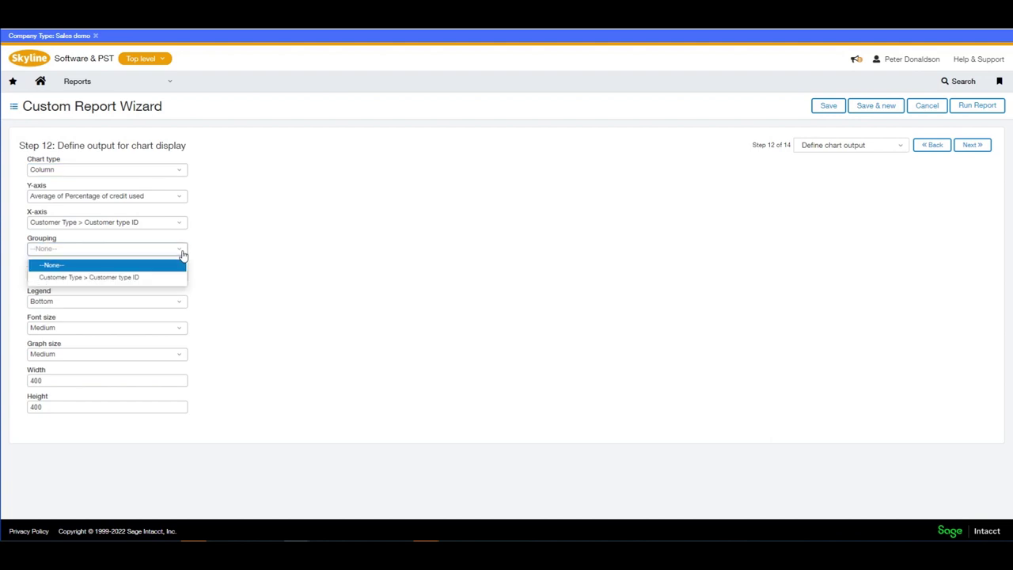
click(145, 278)
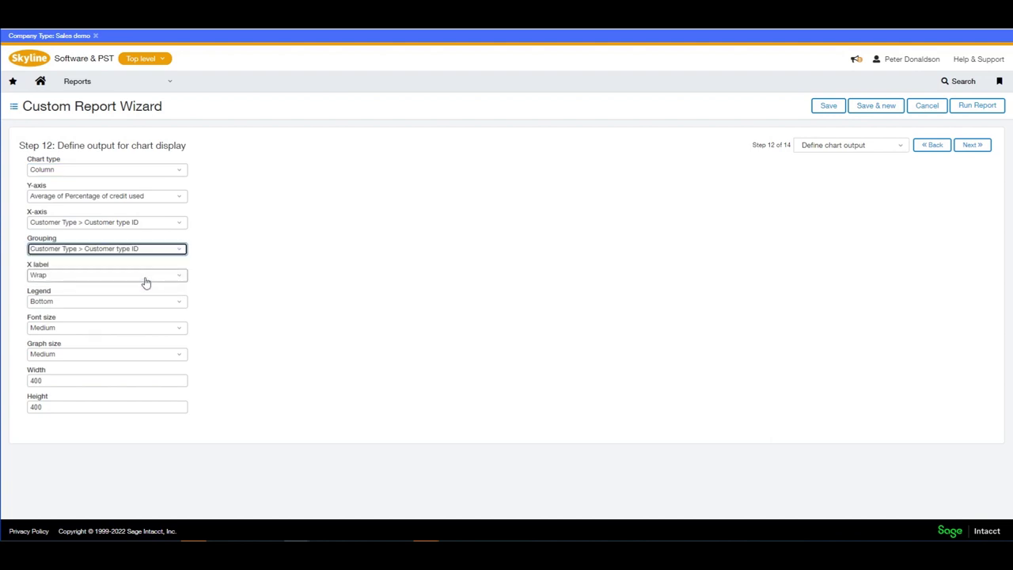
click(977, 144)
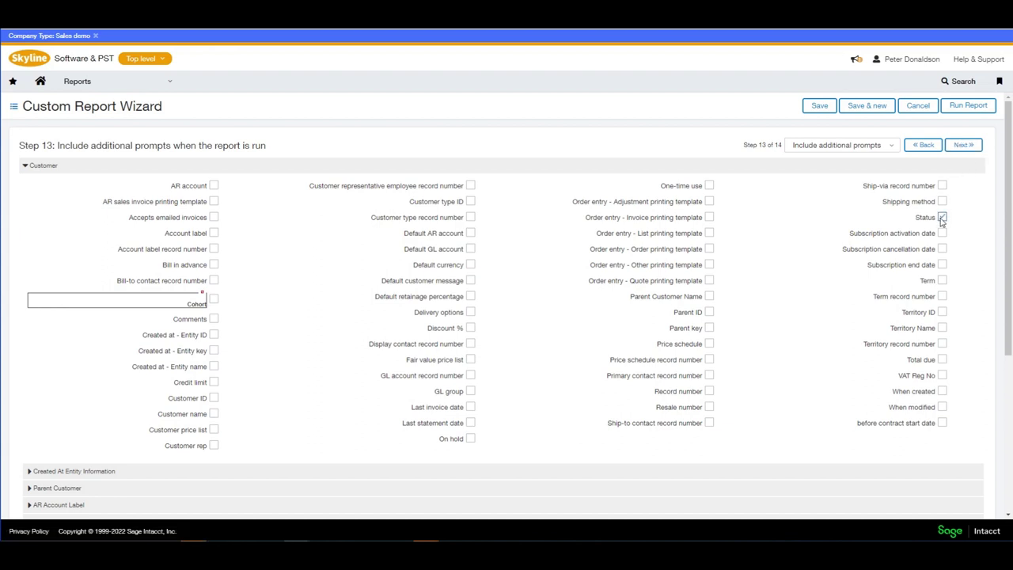
click(964, 146)
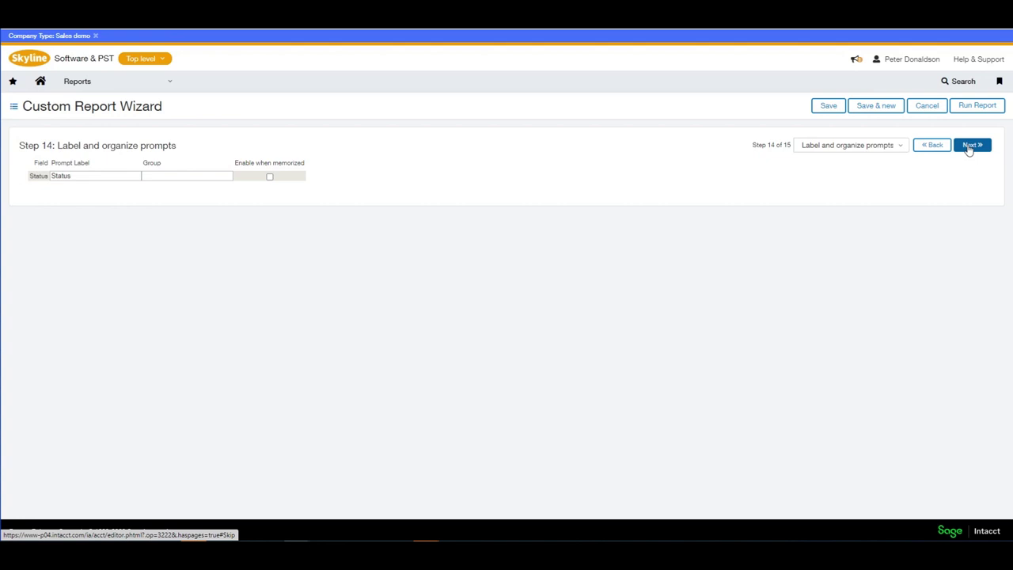
Name the report "Percentage of credit used by industry", add it to the Accounts Receivable menu with a description of its purpose, and save it.
click(968, 149)
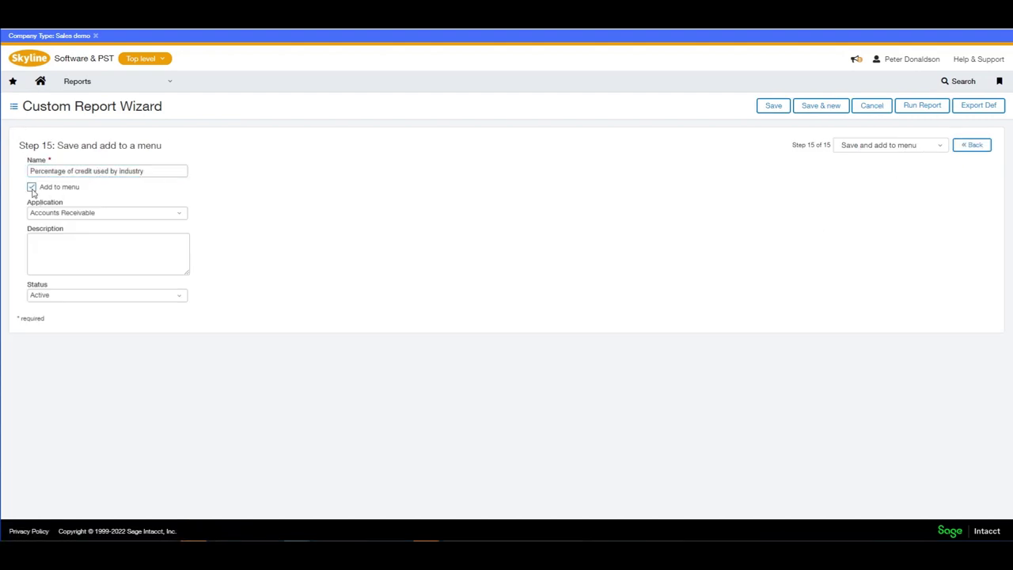
click(42, 241)
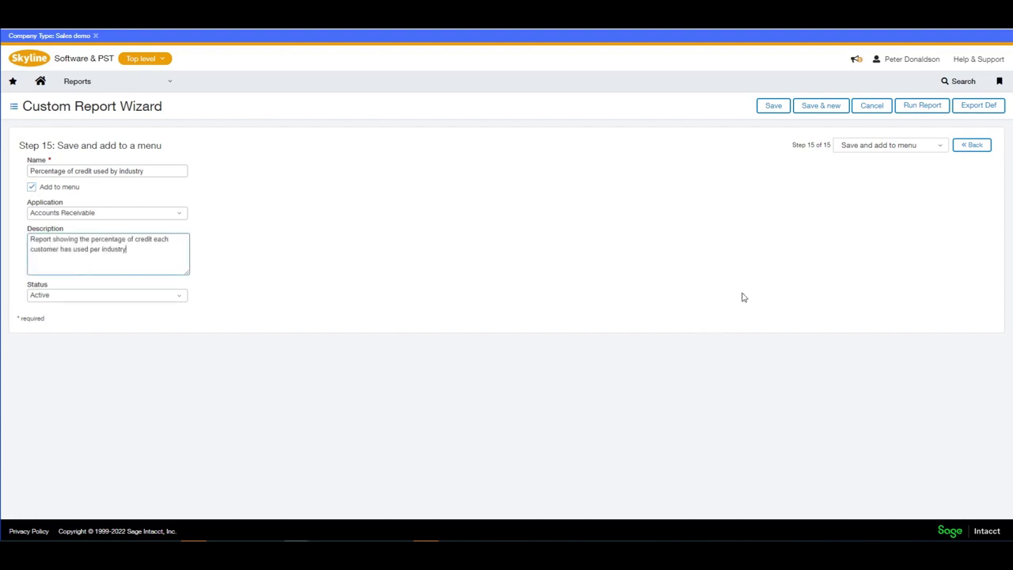
click(774, 106)
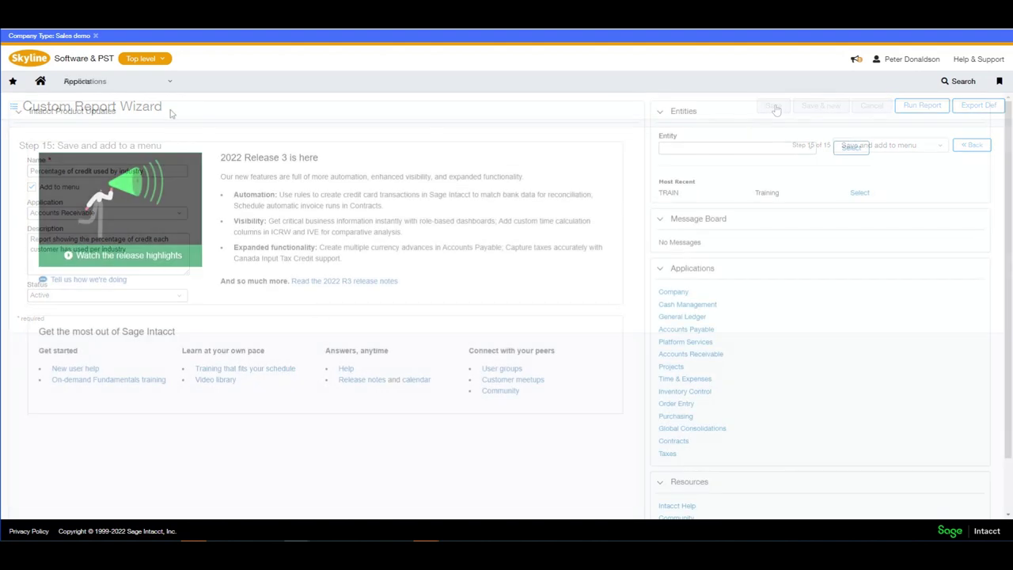
Open the "Percentage of credit used by industry" report from the Accounts Receivable custom reports.
click(161, 84)
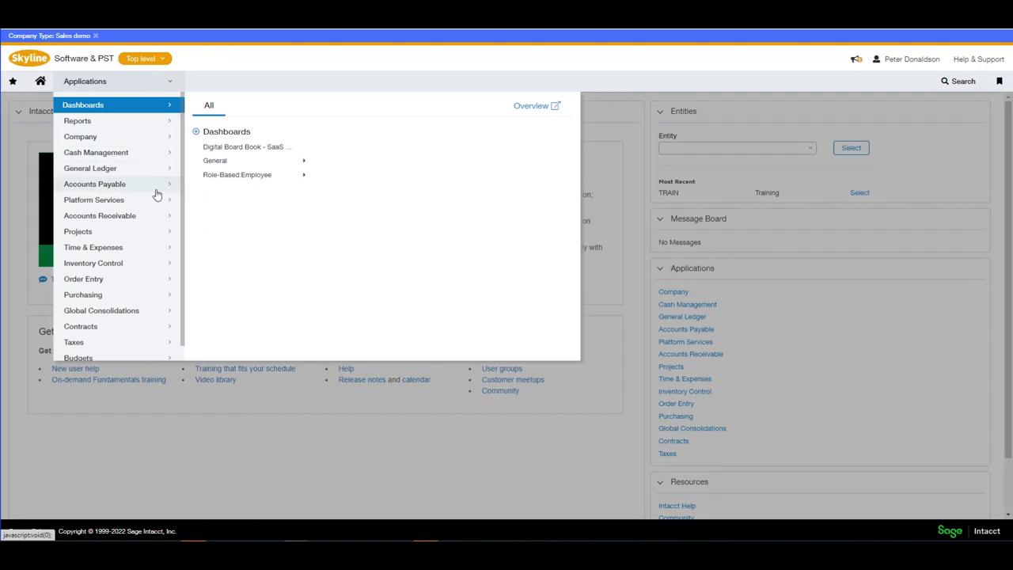
mouse_move(152, 220)
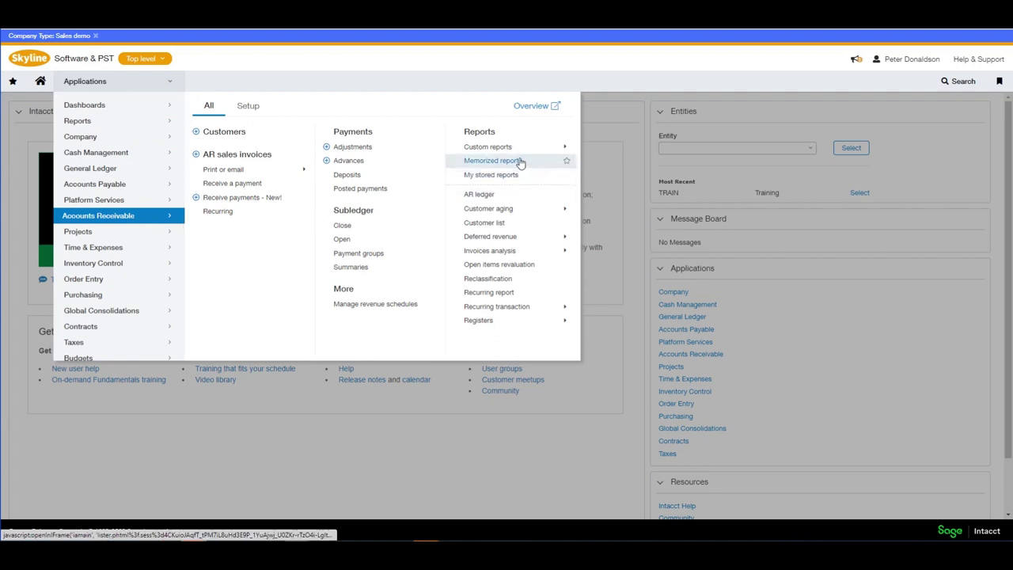
mouse_move(528, 151)
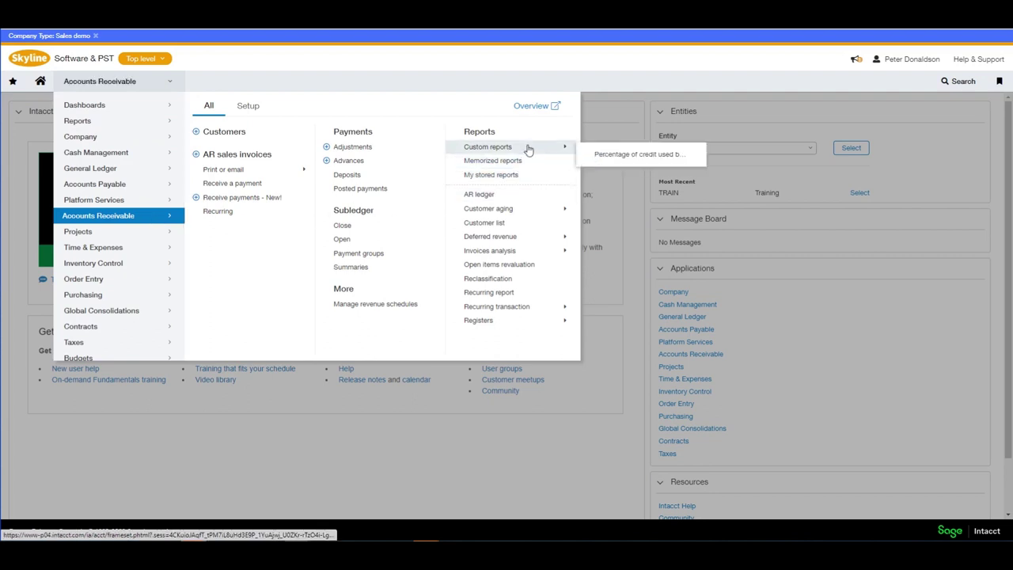
click(638, 160)
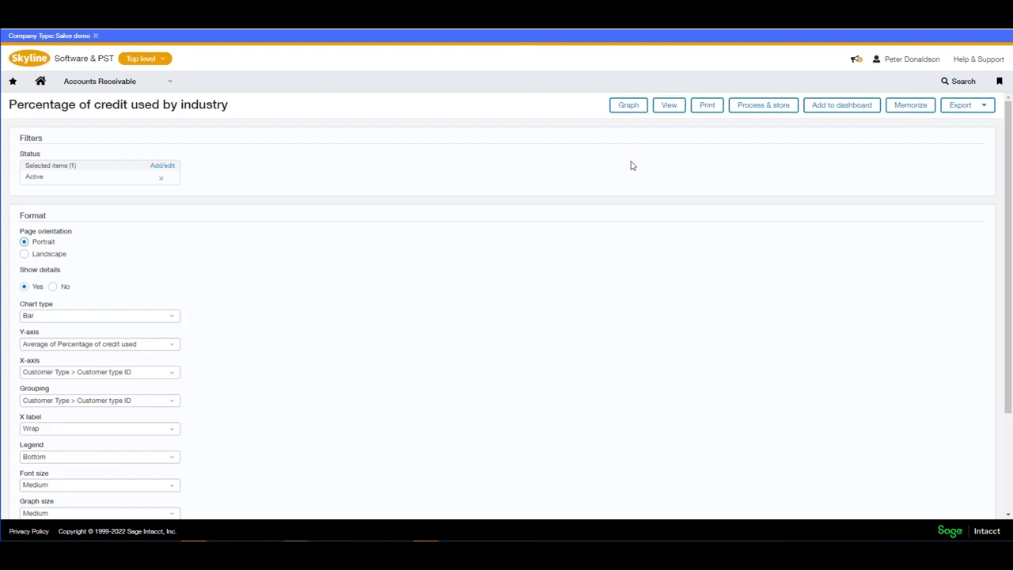
Check the available Status filter items, keep Active selected, and review the report's format and title settings.
click(162, 166)
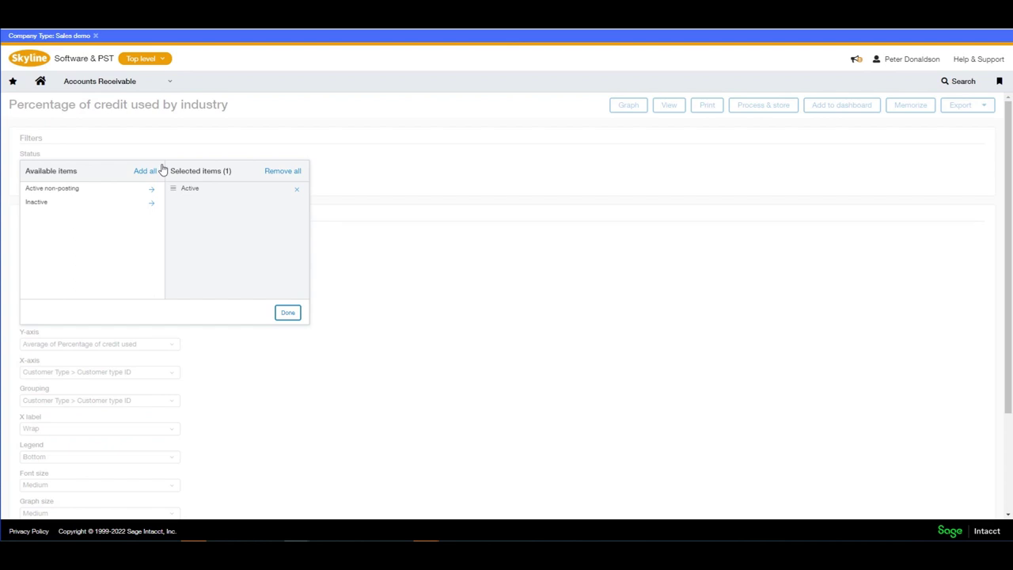
click(287, 314)
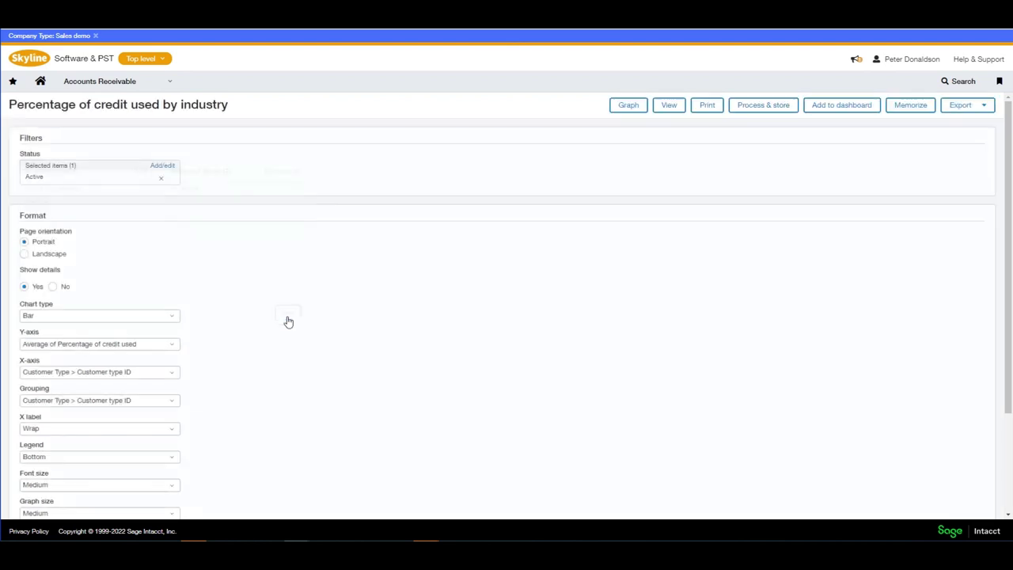
scroll(288, 321, down, 3)
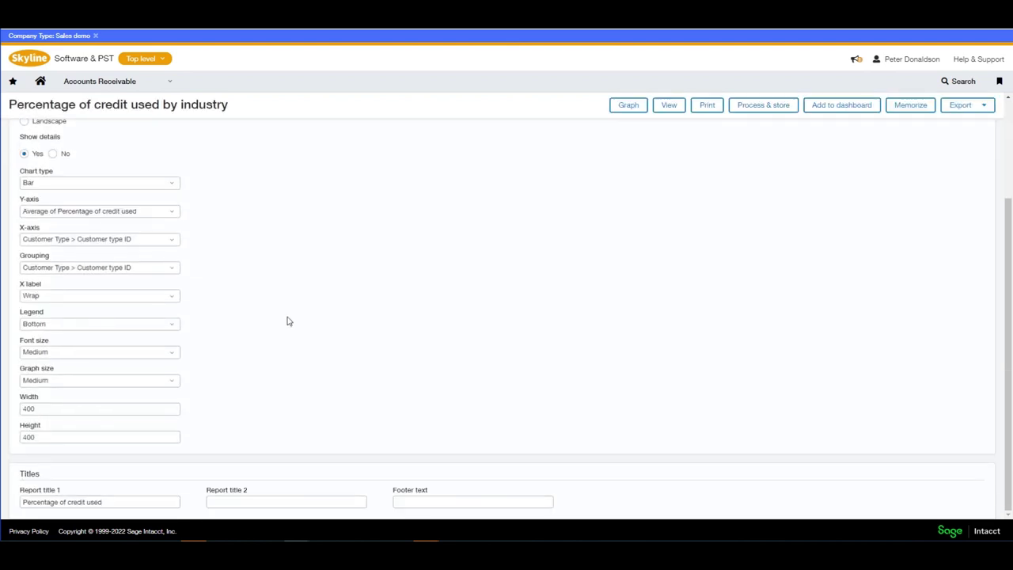
scroll(288, 322, up, 3)
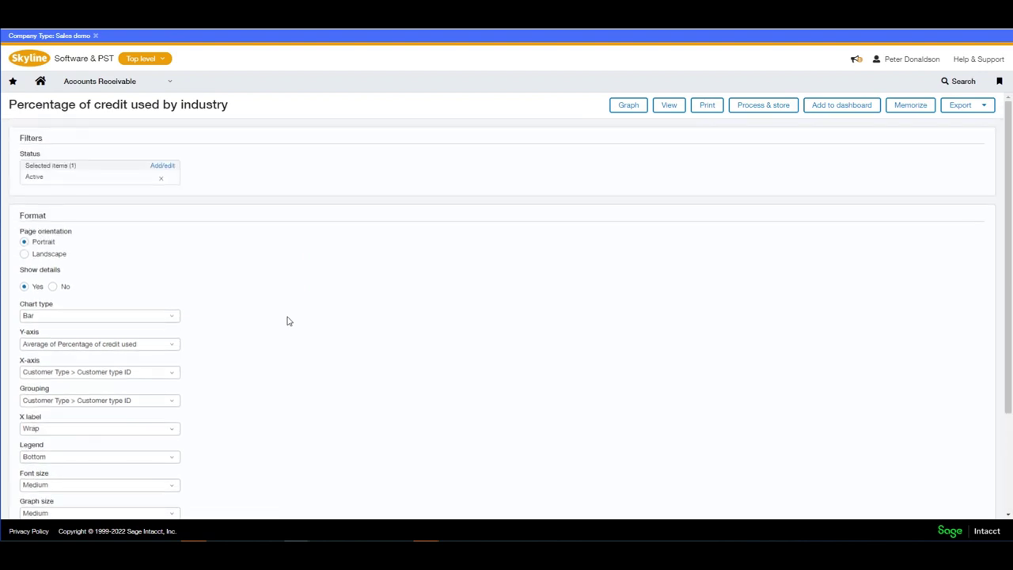
Run the report as a table, display it as a graph, and switch back to the table view.
click(669, 107)
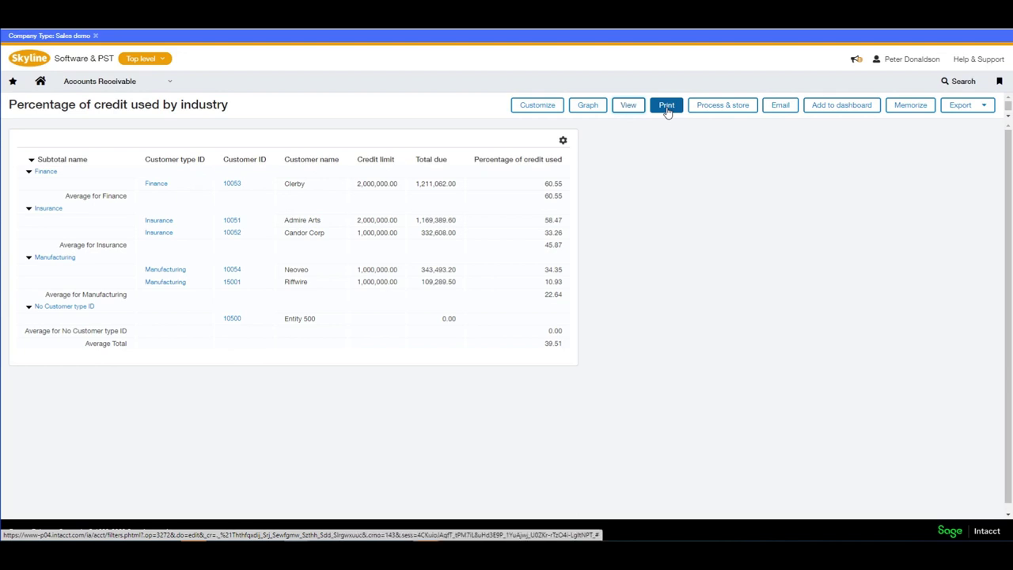
click(587, 105)
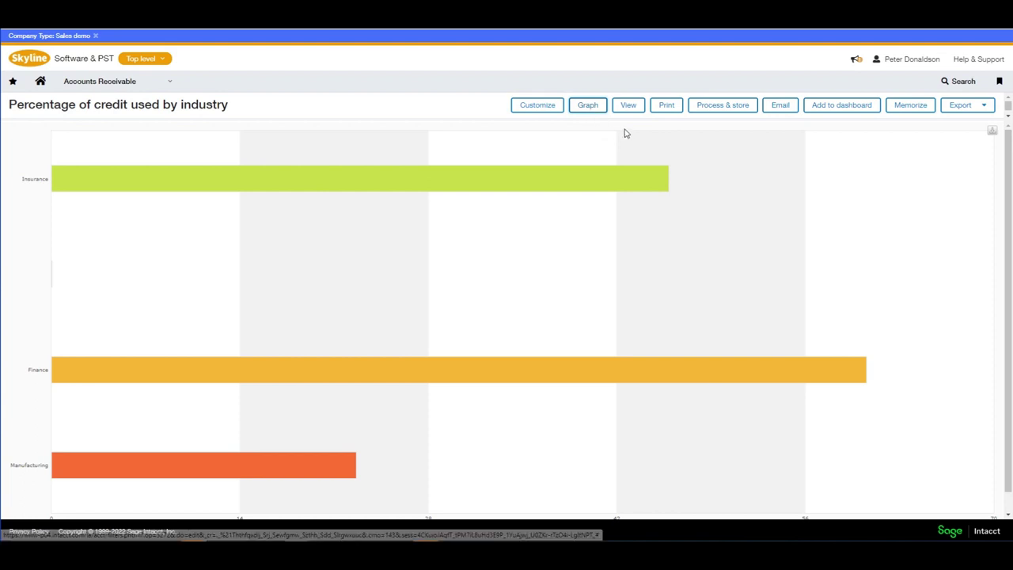
click(628, 106)
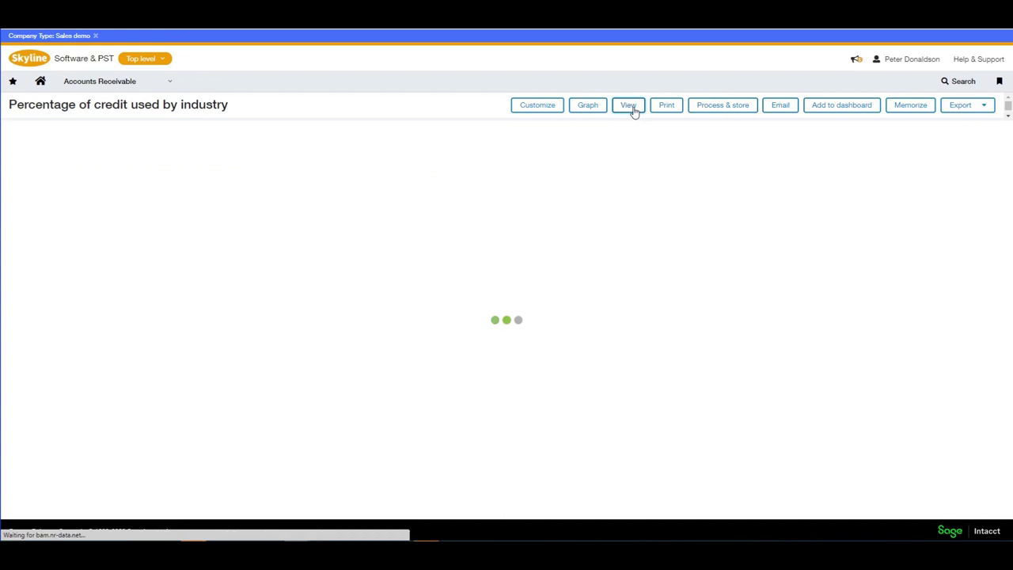